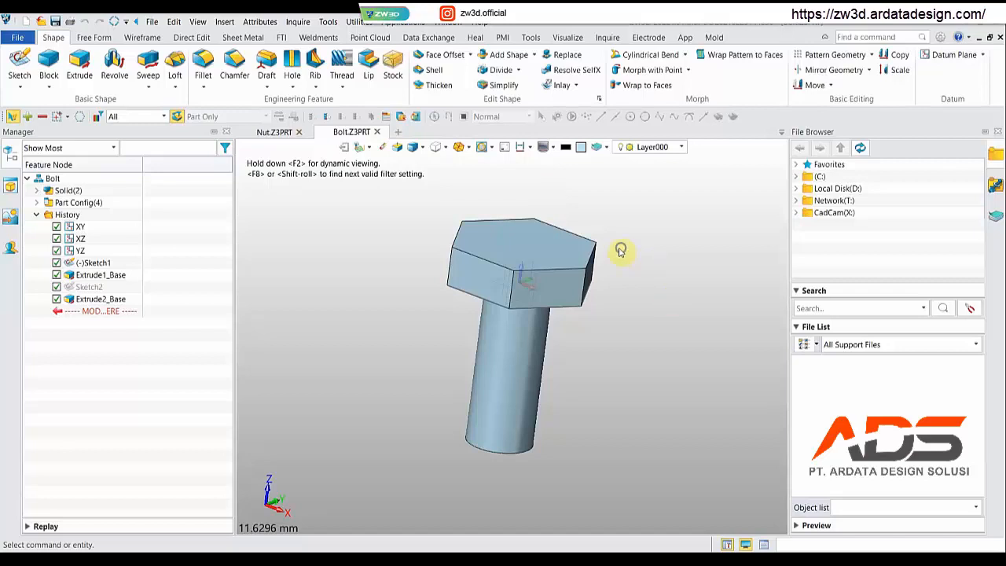
# Inspect the bolt model, switch to the nut part and view its list of part configurations.
pyautogui.moveTo(617, 252); pyautogui.dragTo(628, 294, button='middle')
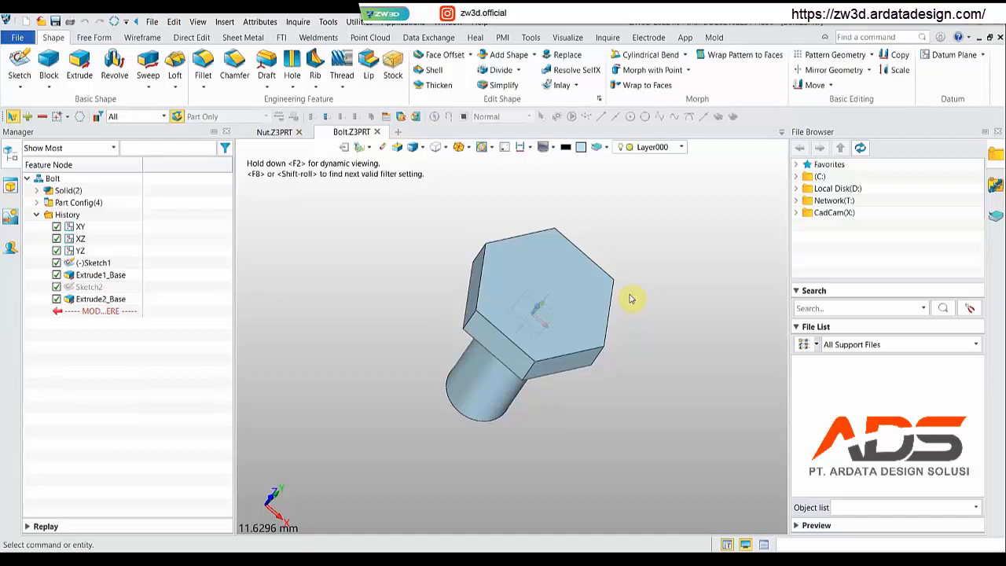
pyautogui.moveTo(633, 322); pyautogui.dragTo(636, 307, button='middle')
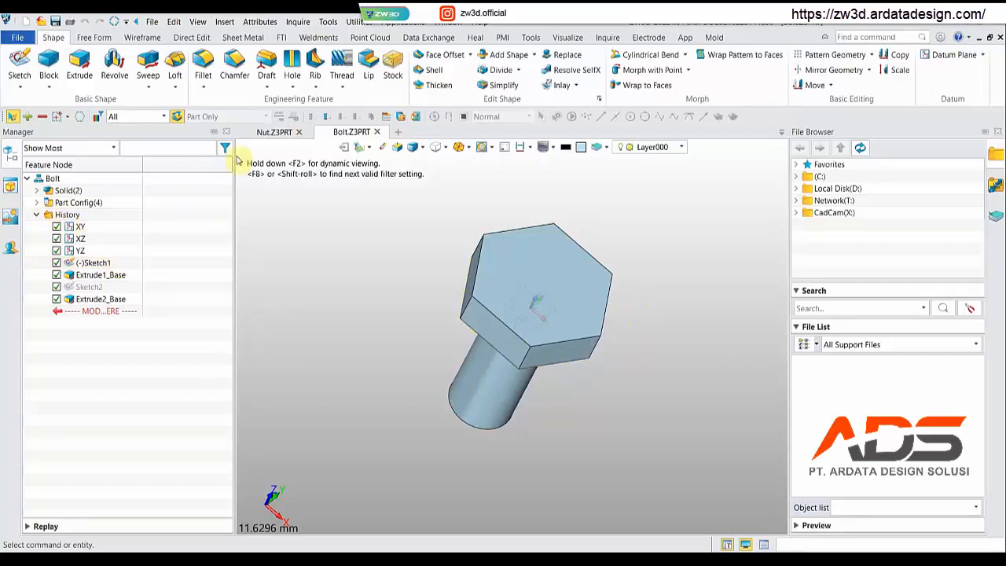
pyautogui.click(275, 134)
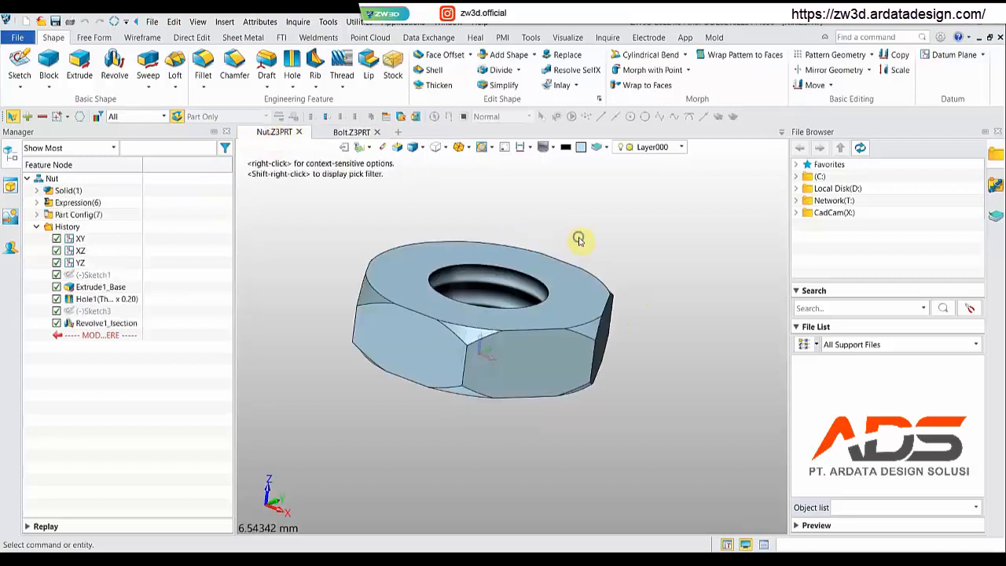
pyautogui.click(37, 217)
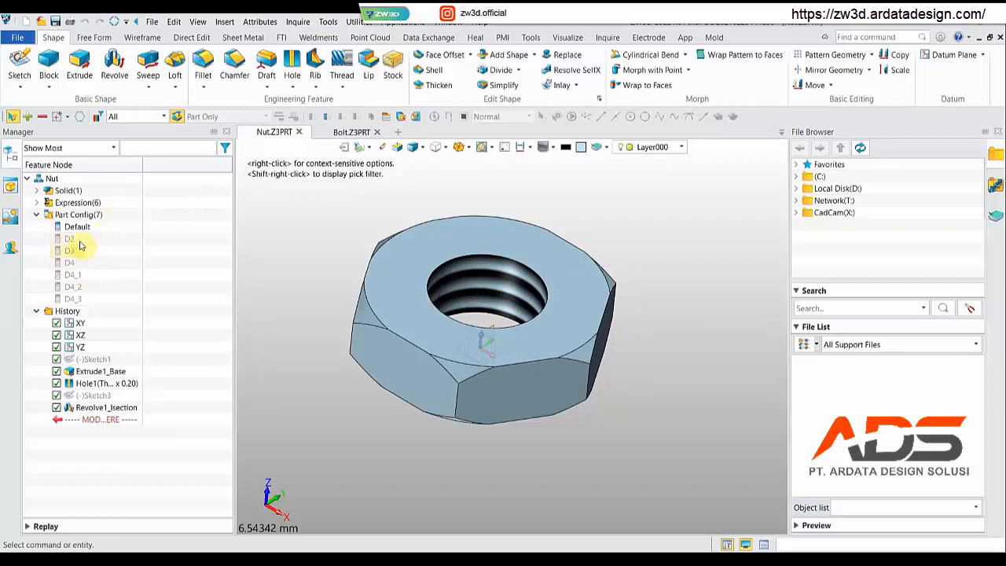
pyautogui.click(36, 215)
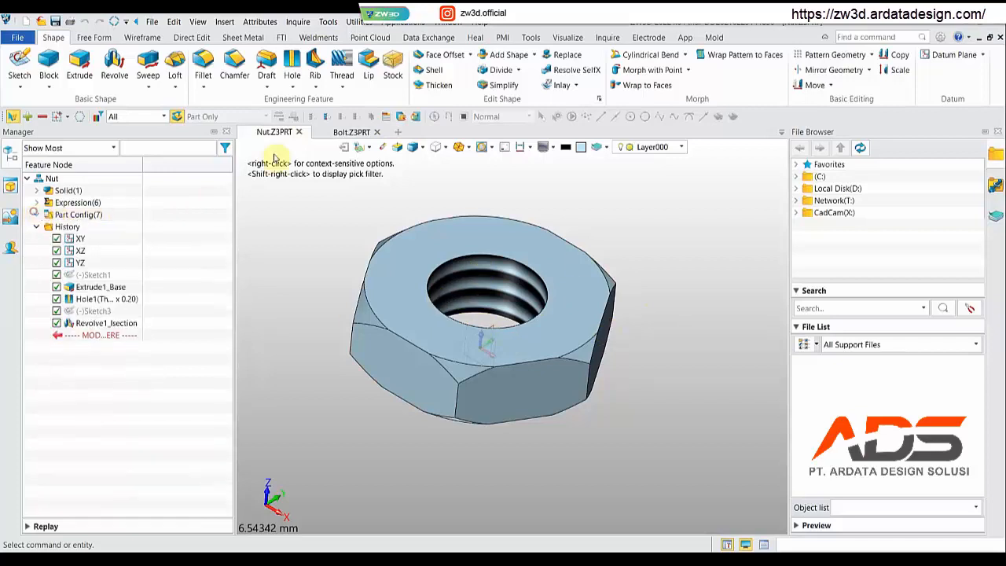
# Switch to the bolt part and activate its D2, D2.5 and D3 configurations in turn.
pyautogui.click(349, 132)
pyautogui.moveTo(621, 337); pyautogui.dragTo(636, 274, button='middle')
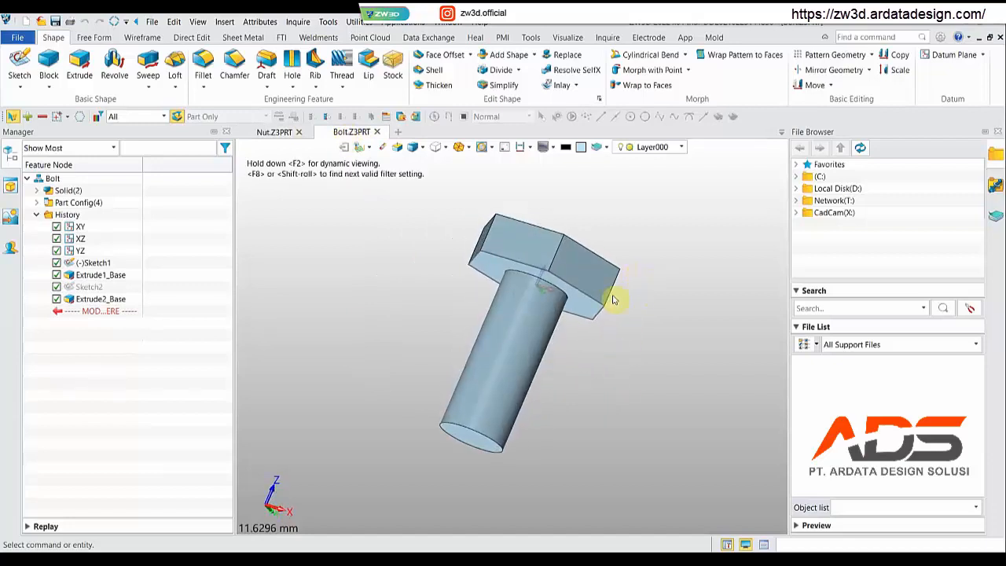
pyautogui.click(36, 203)
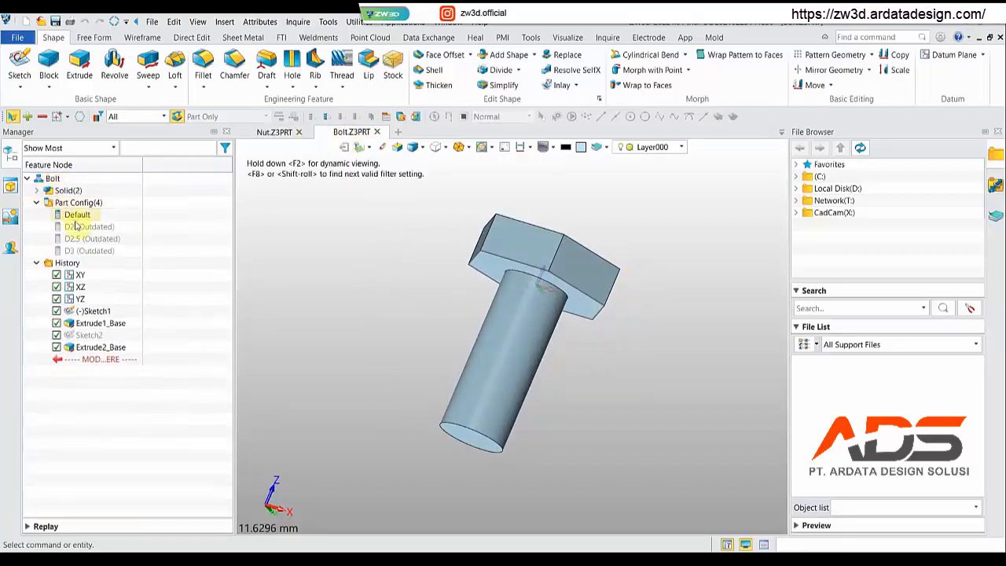
pyautogui.doubleClick(75, 228)
pyautogui.doubleClick(75, 239)
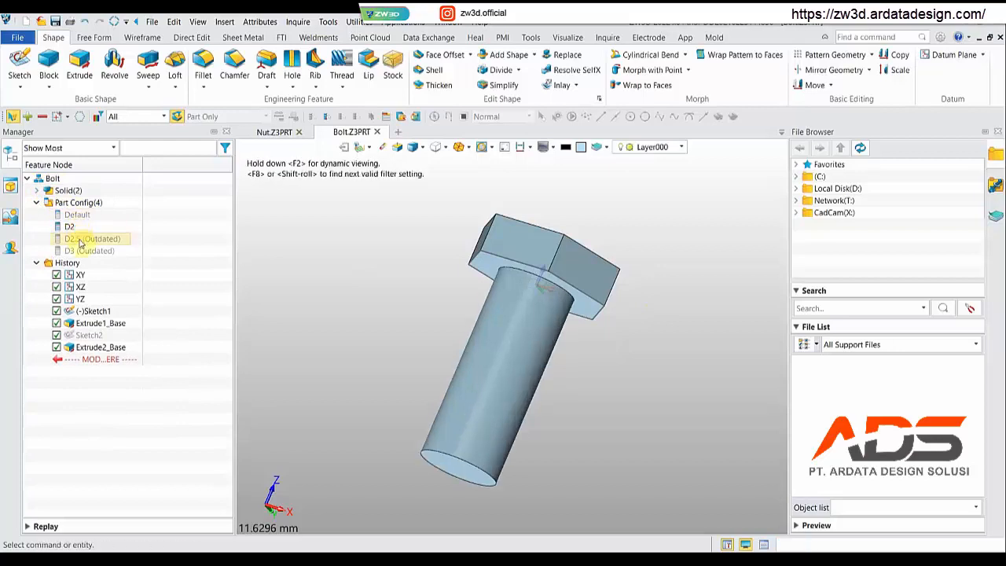
pyautogui.doubleClick(81, 251)
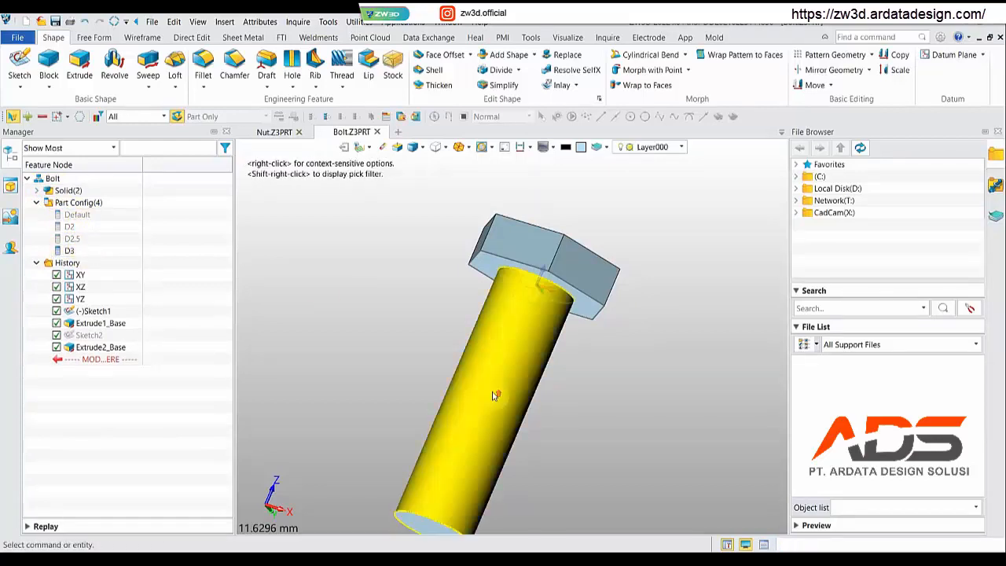
# Cycle the bolt through its Default, D2, D2.5 and D3 configurations again, finishing with Default active.
pyautogui.doubleClick(67, 215)
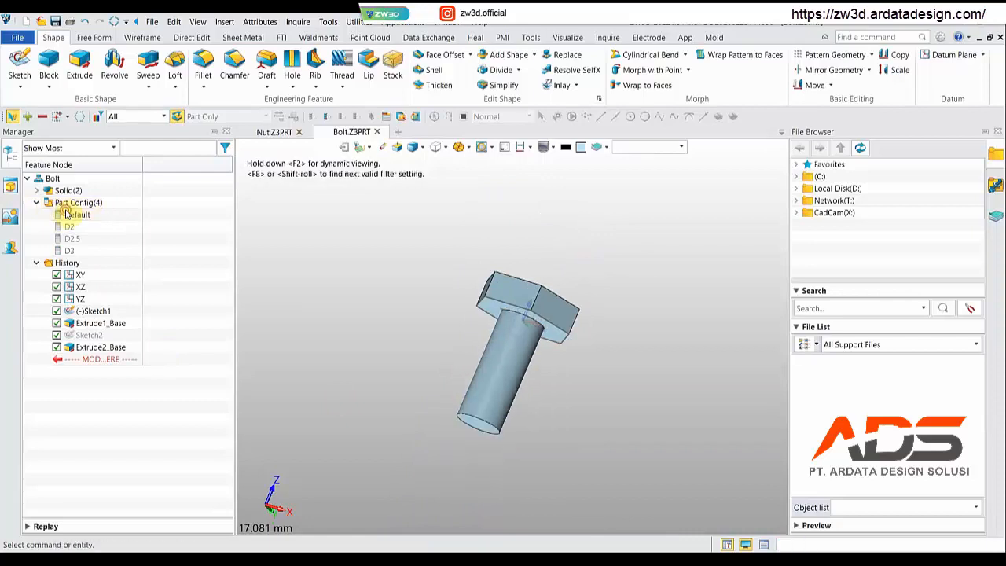
pyautogui.doubleClick(71, 228)
pyautogui.doubleClick(72, 238)
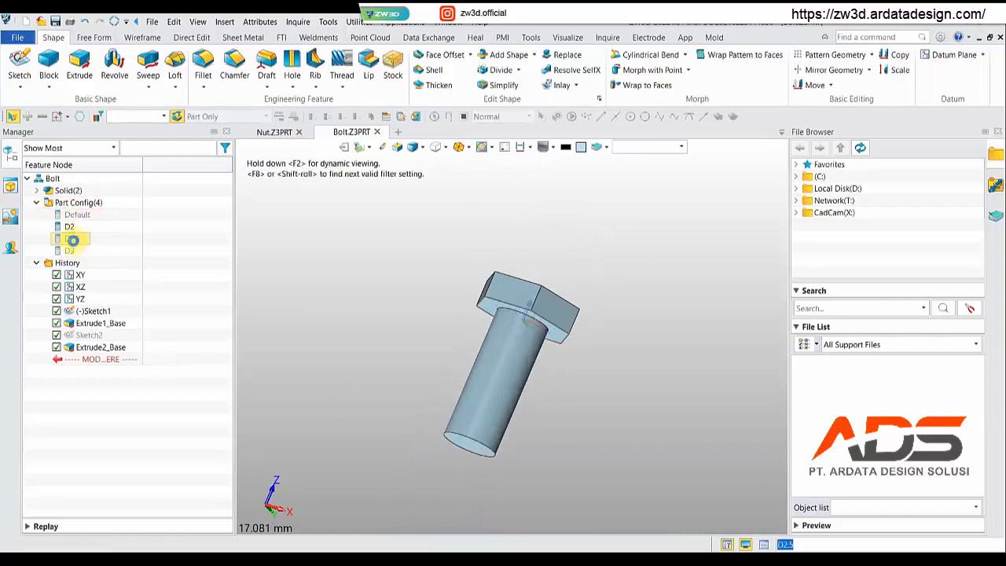
pyautogui.doubleClick(72, 250)
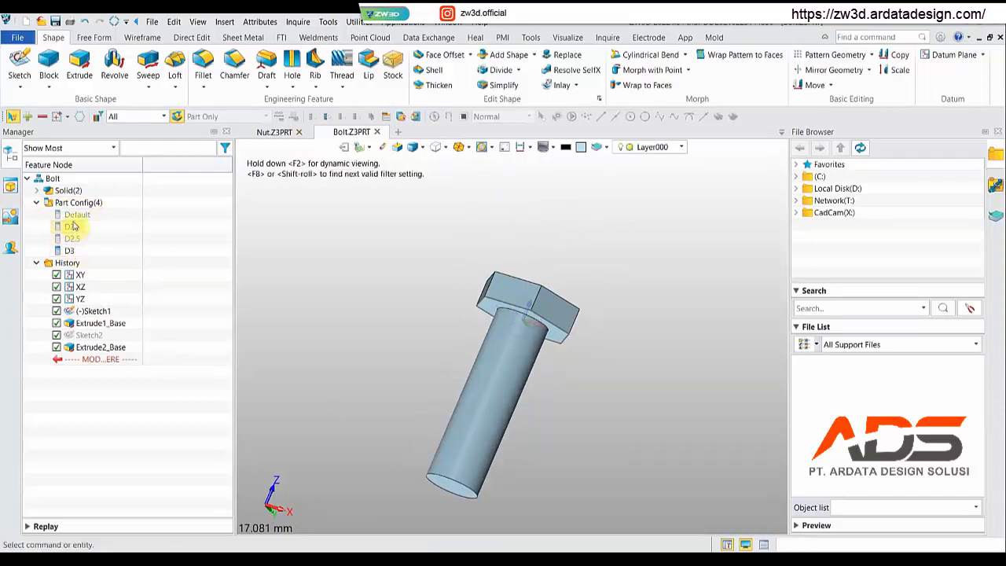
pyautogui.doubleClick(73, 216)
pyautogui.click(75, 227)
pyautogui.doubleClick(75, 227)
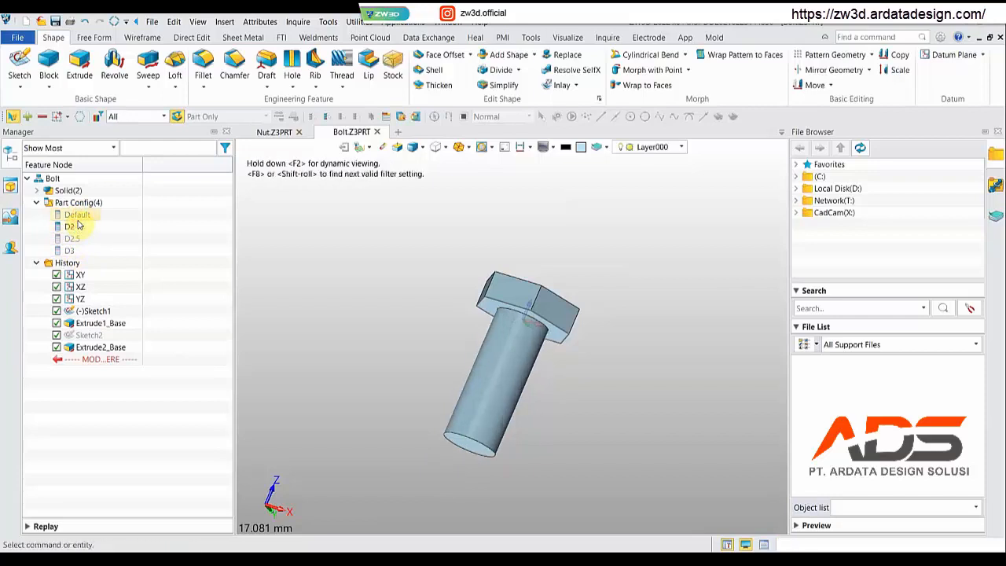
pyautogui.doubleClick(76, 217)
pyautogui.click(587, 389)
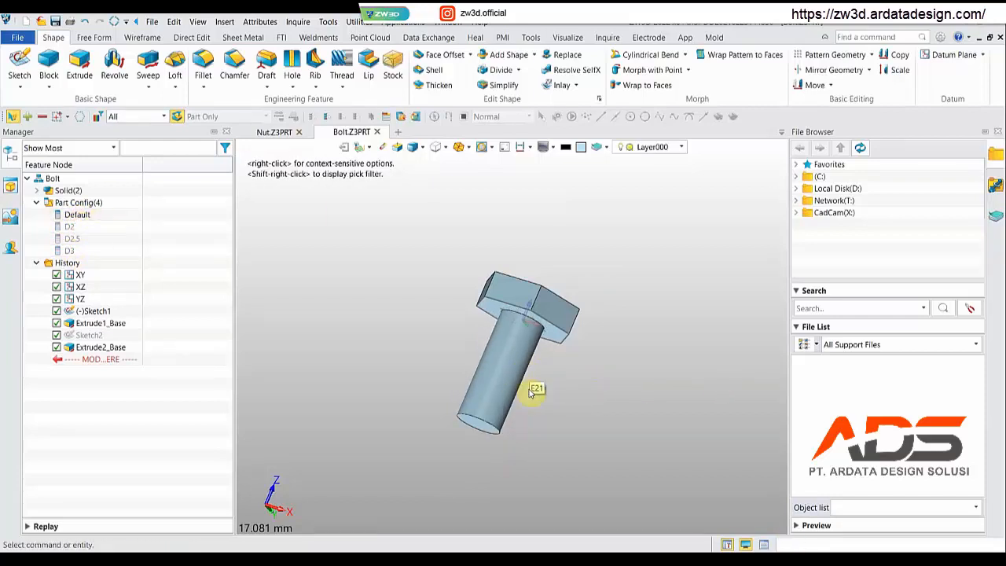
pyautogui.scroll(-2, 534, 387)
pyautogui.scroll(3, 532, 387)
pyautogui.moveTo(530, 369)
pyautogui.mouseDown(button='middle')
pyautogui.moveTo(570, 353)
pyautogui.moveTo(539, 393)
pyautogui.moveTo(547, 371)
pyautogui.mouseUp(button='middle')
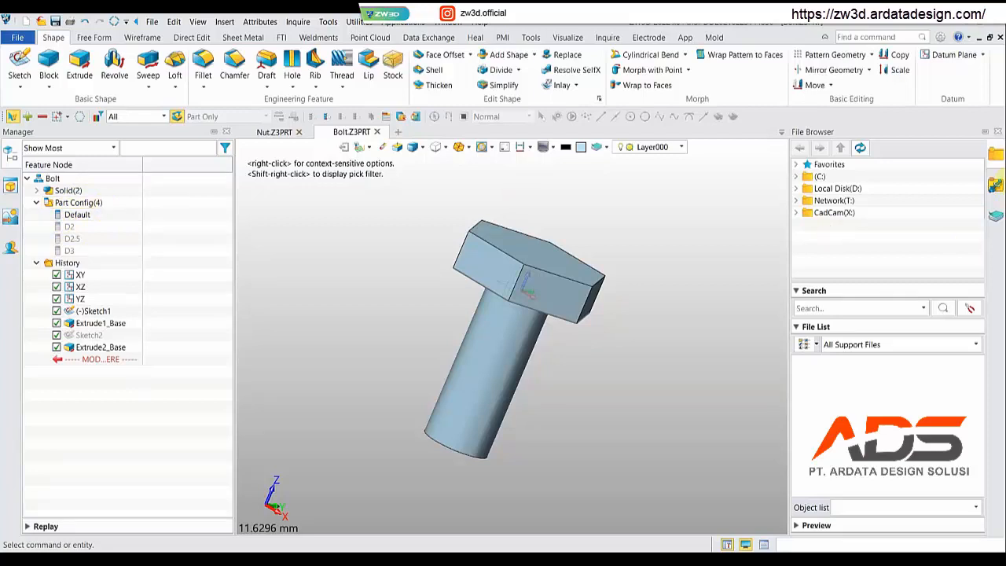
pyautogui.click(247, 133)
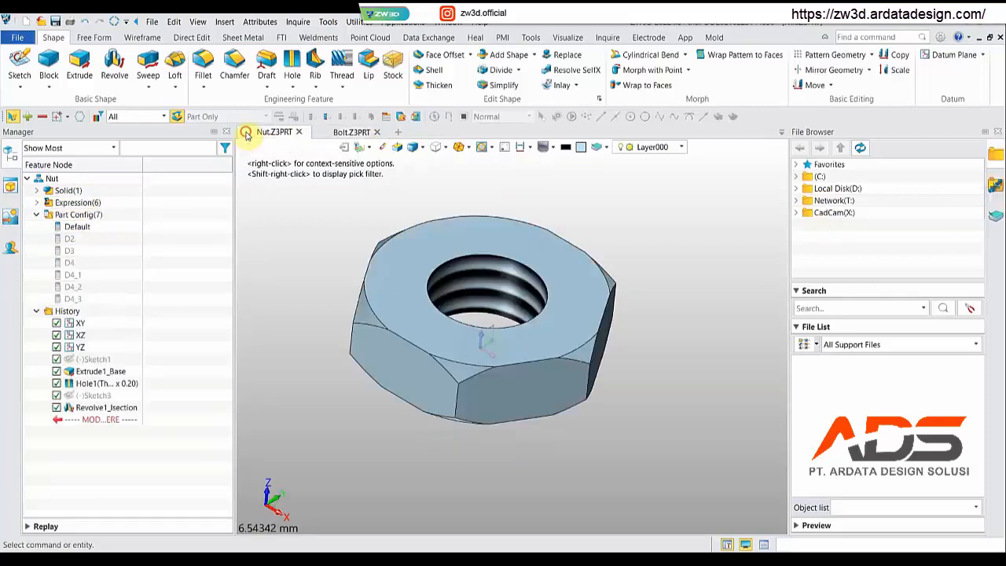
pyautogui.click(357, 132)
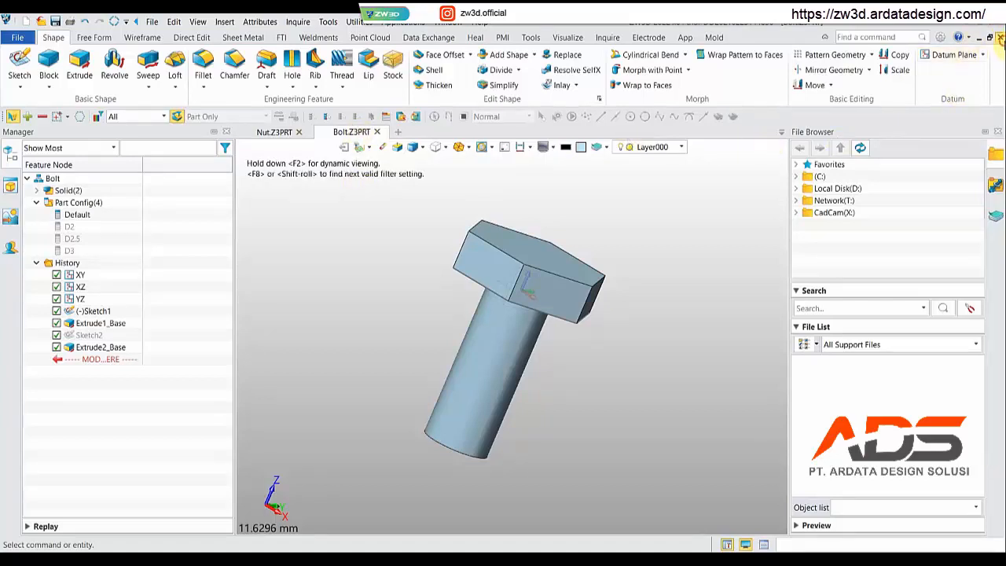
pyautogui.click(1000, 37)
pyautogui.click(569, 354)
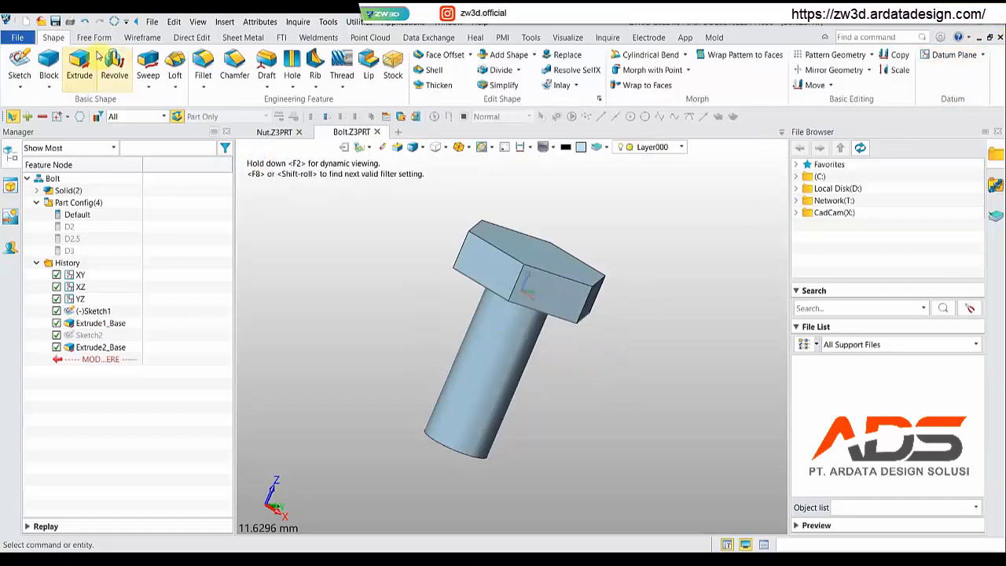
# Create a new standard assembly file with the default template and name it "Bolt Nuts".
pyautogui.click(26, 22)
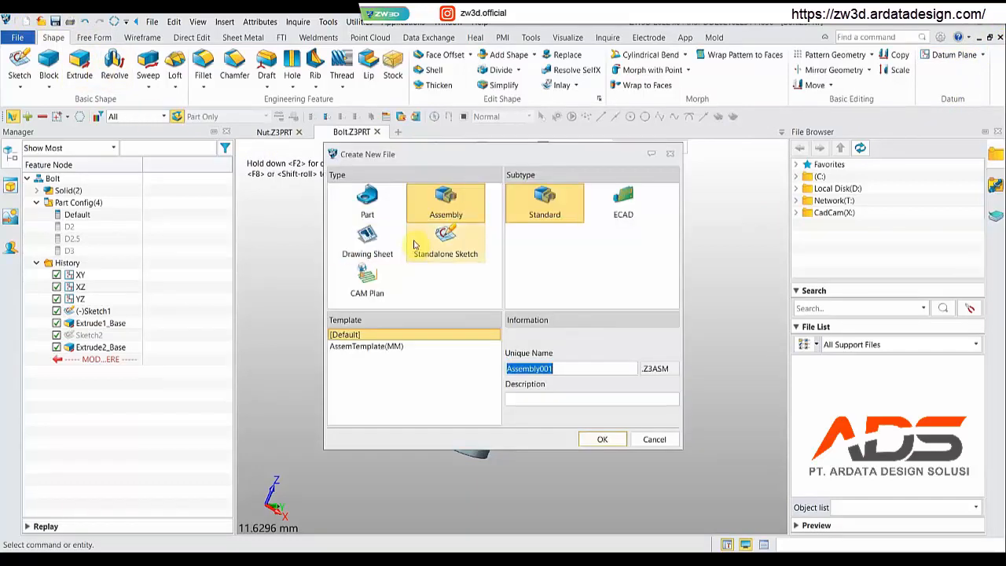
pyautogui.click(437, 201)
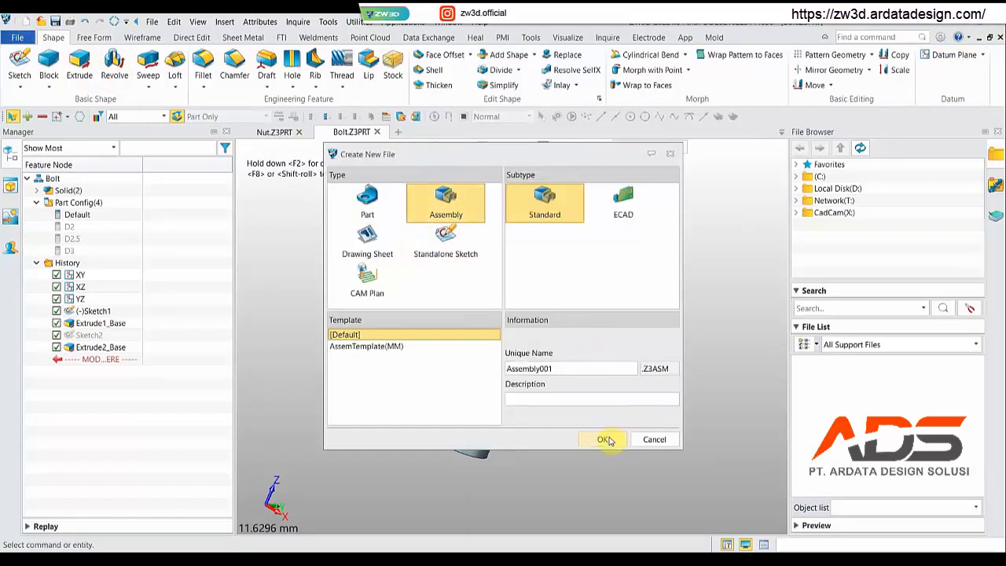
pyautogui.click(584, 368)
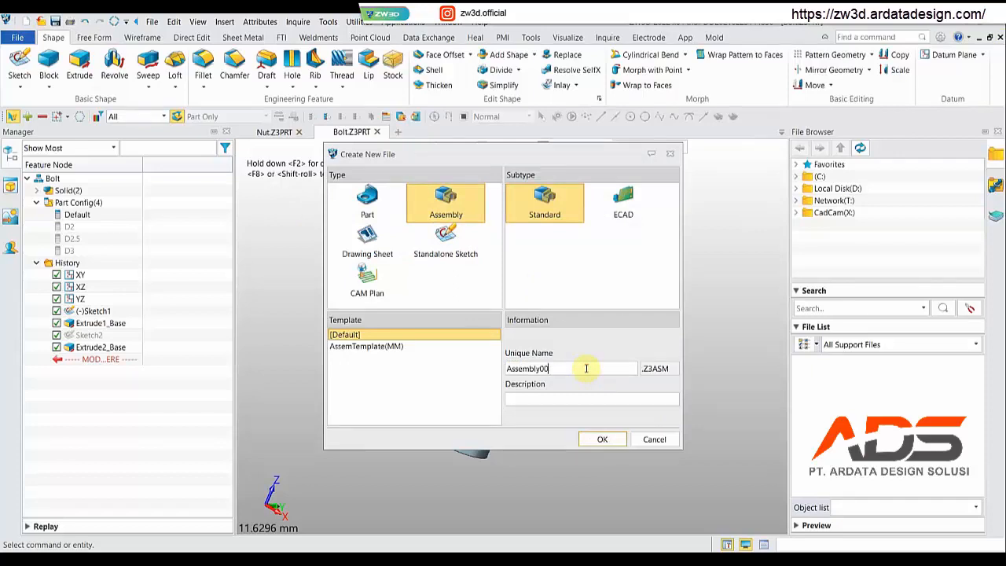
pyautogui.press('BackSpace')
pyautogui.press('BackSpace')
pyautogui.press('BackSpace')
pyautogui.press('BackSpace')
pyautogui.press('BackSpace')
pyautogui.press('BackSpace')
pyautogui.press('BackSpace')
pyautogui.press('BackSpace')
pyautogui.press('BackSpace')
pyautogui.press('BackSpace')
pyautogui.write('Bolt Nuts')
pyautogui.press('Return')
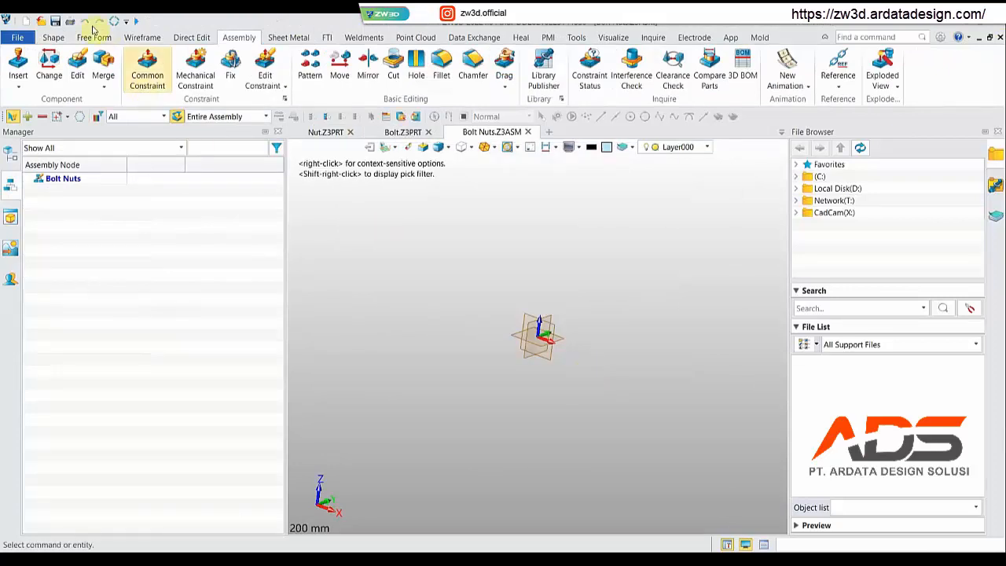
pyautogui.click(18, 67)
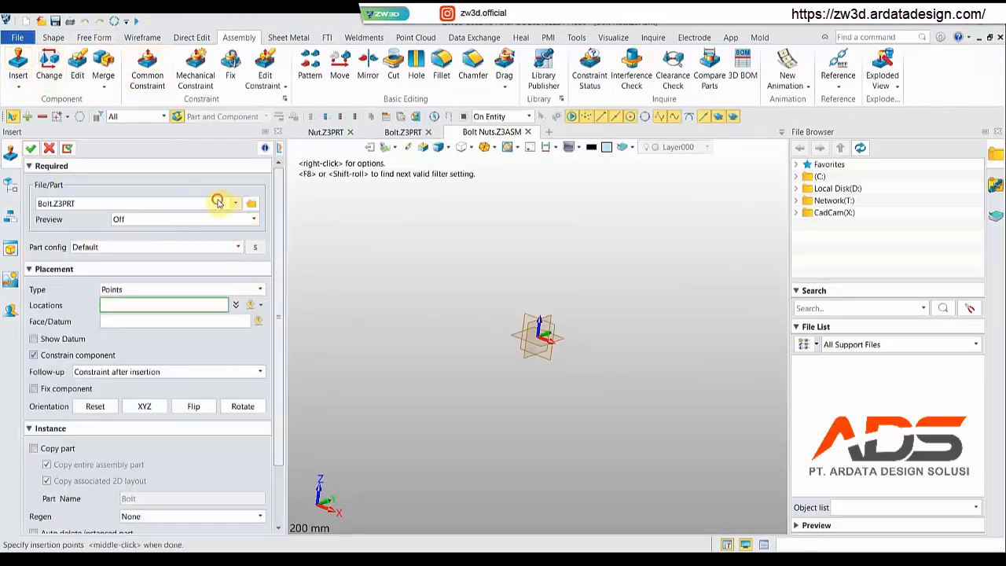
pyautogui.click(220, 202)
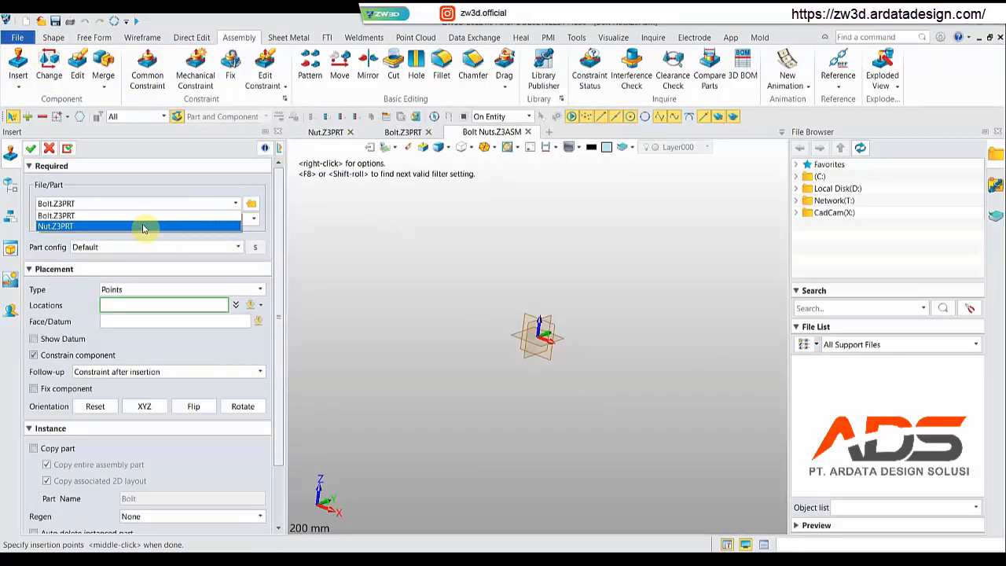
pyautogui.click(143, 226)
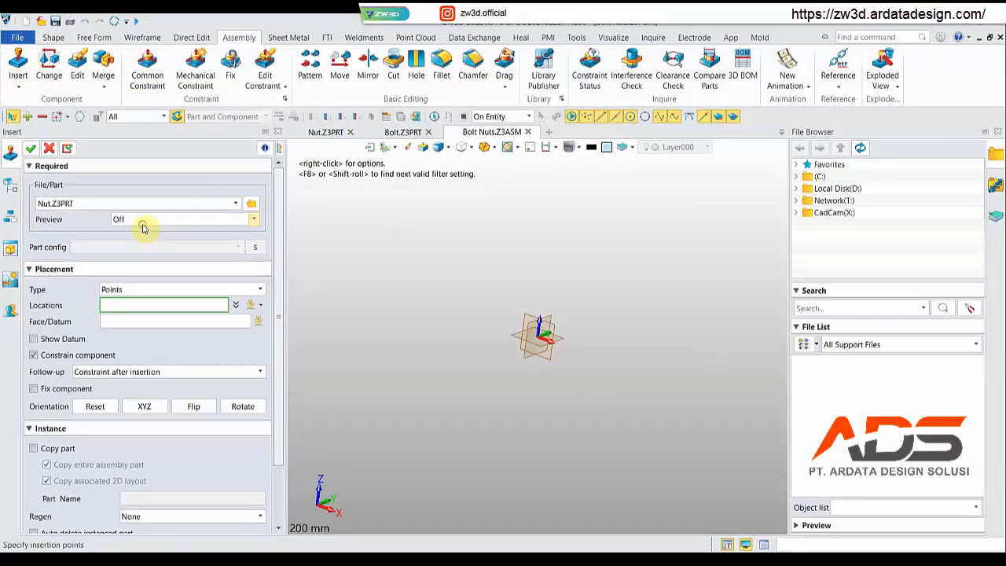
pyautogui.click(522, 346)
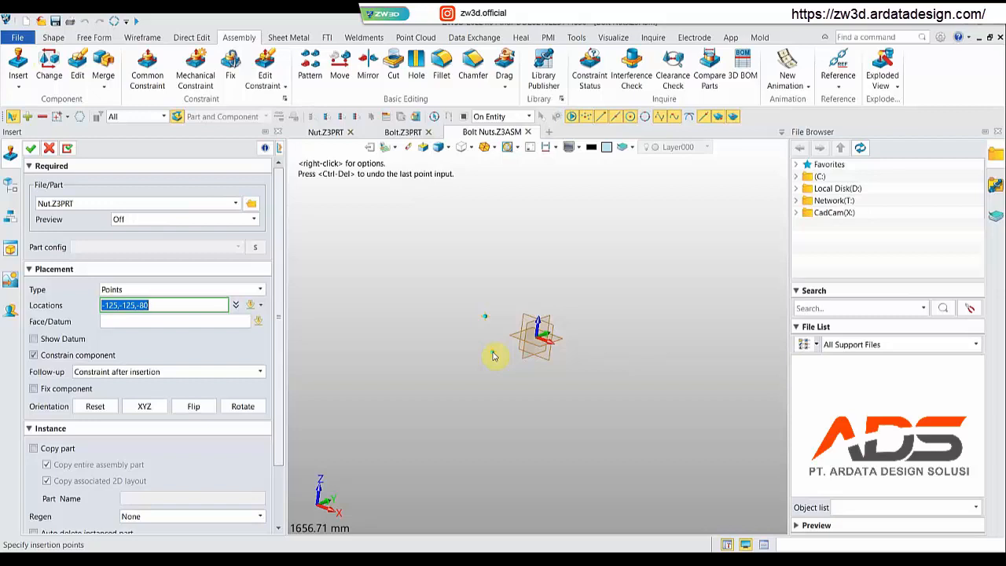
pyautogui.middleClick(56, 188)
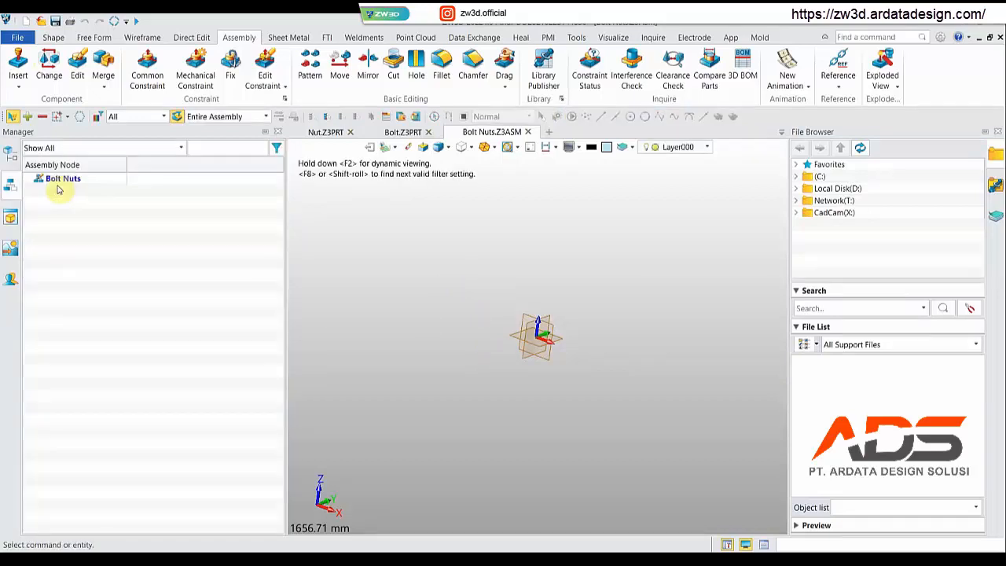
# Start inserting a component into the assembly and load the Nut part from the ZW3D Library Custom folder.
pyautogui.click(19, 63)
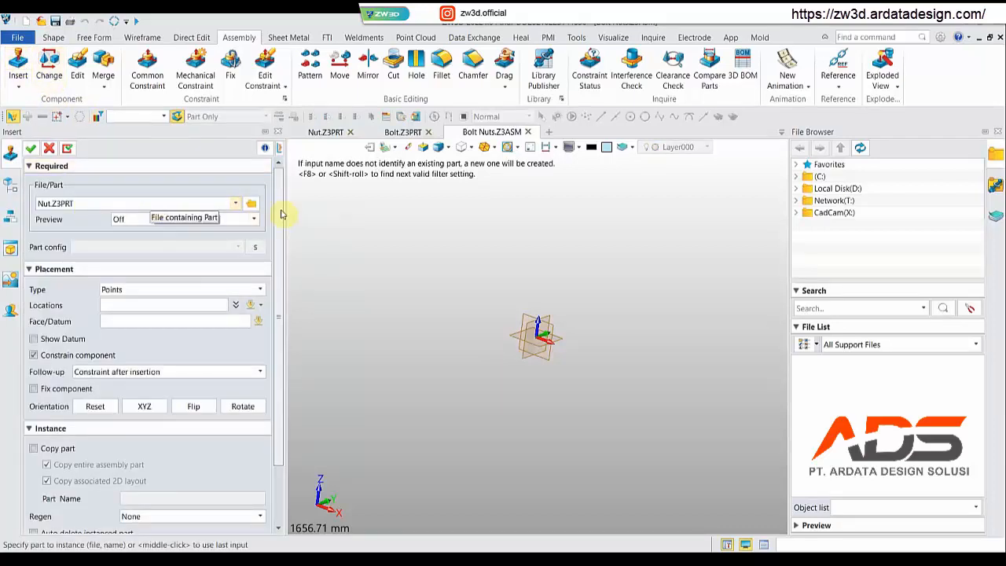
pyautogui.click(235, 204)
pyautogui.click(79, 216)
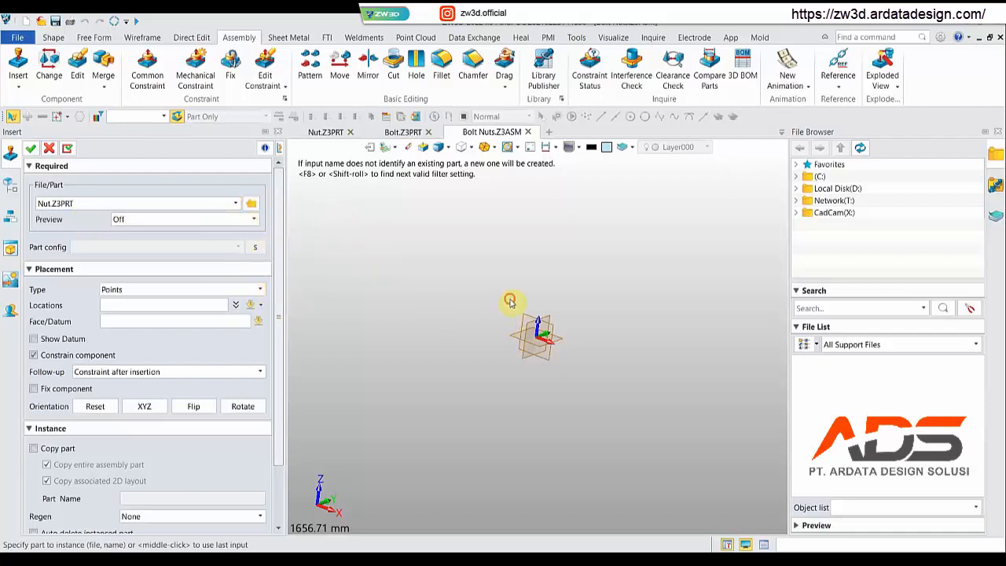
pyautogui.click(133, 305)
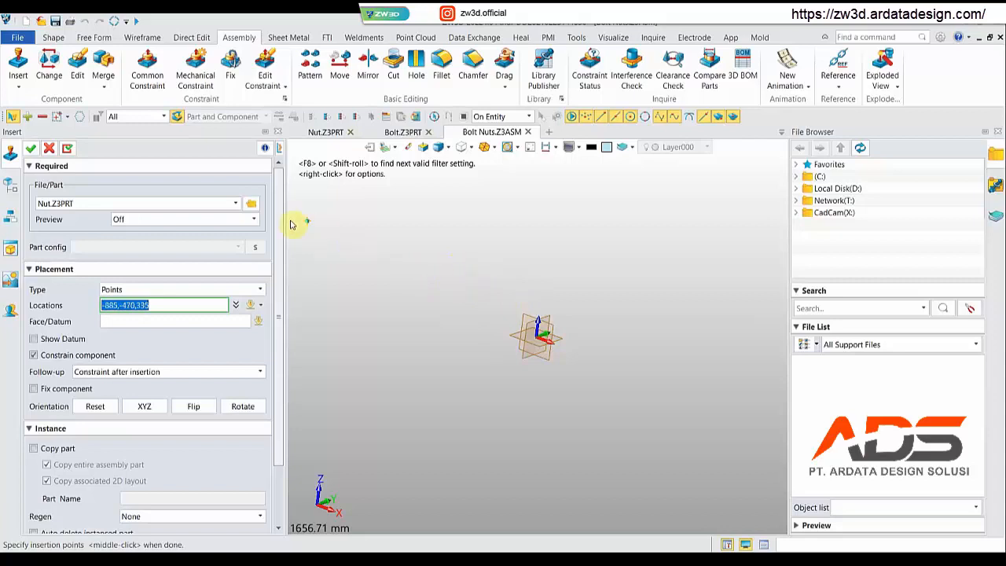
pyautogui.click(255, 203)
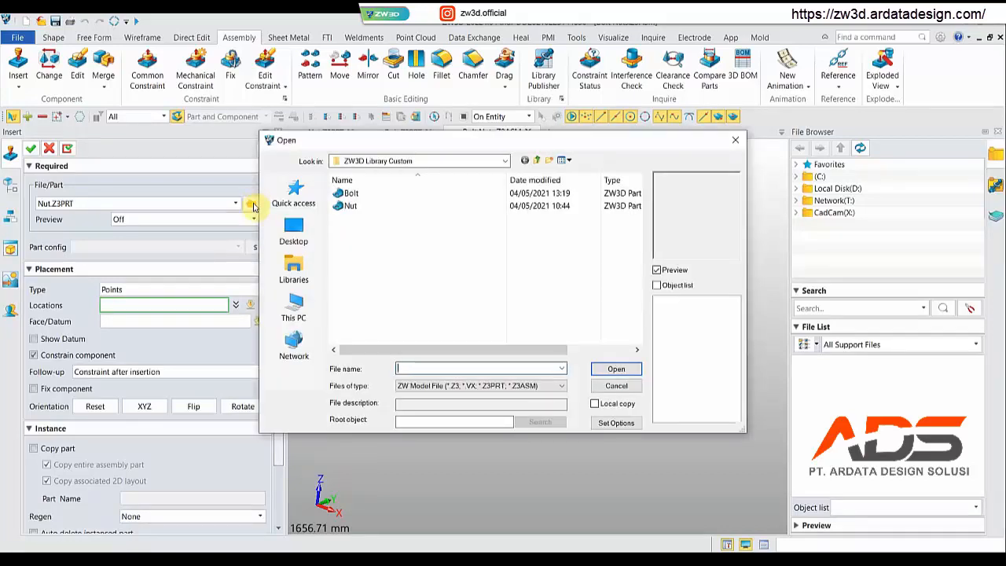
pyautogui.click(350, 206)
pyautogui.click(623, 370)
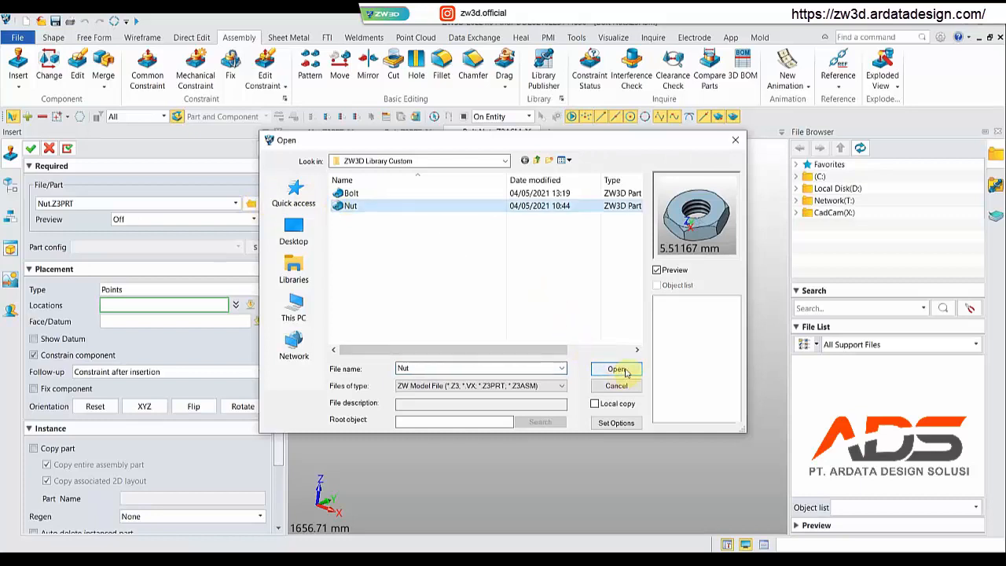
# Create the reusable nut instance with S 4, pitch 0.4 and head diameter 2 under the instance name Nut_1.
pyautogui.click(567, 192)
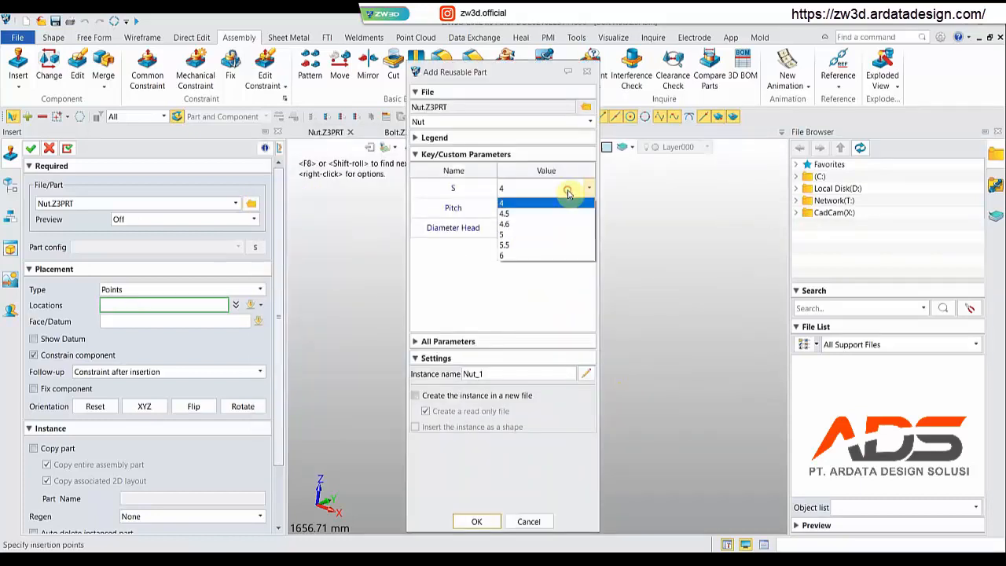
pyautogui.click(567, 192)
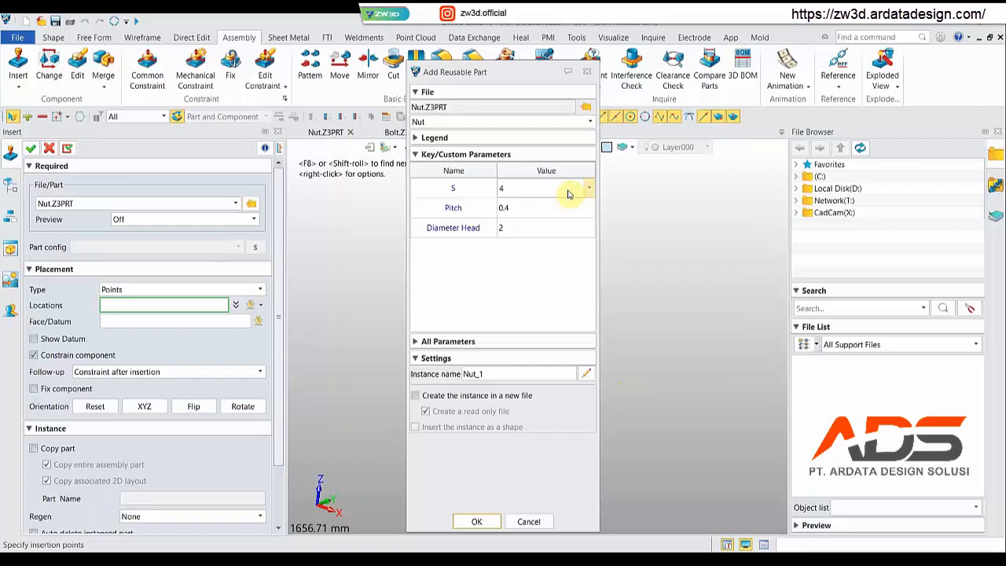
pyautogui.moveTo(463, 76); pyautogui.dragTo(478, 56)
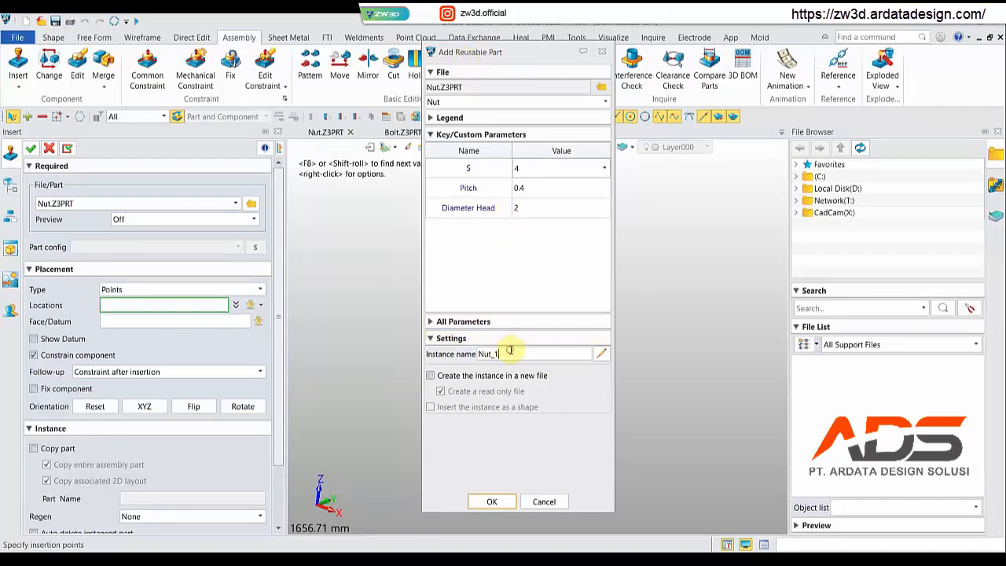
pyautogui.moveTo(514, 353); pyautogui.dragTo(462, 355)
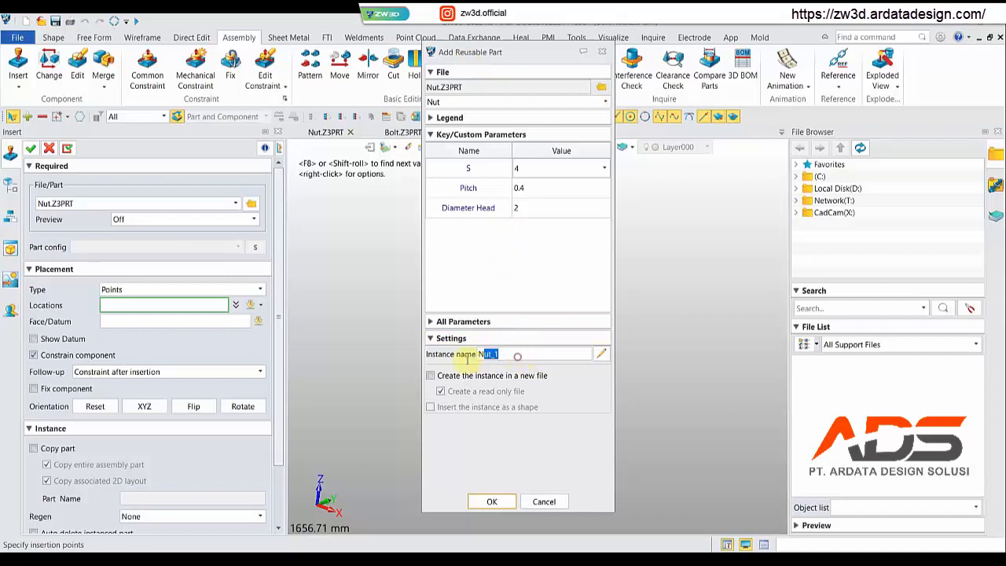
pyautogui.click(515, 353)
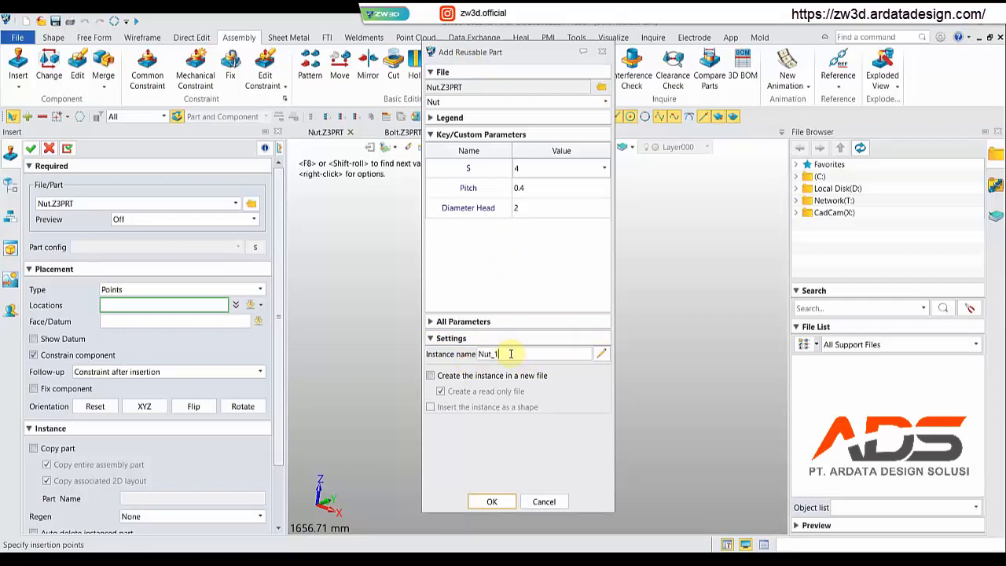
pyautogui.click(481, 505)
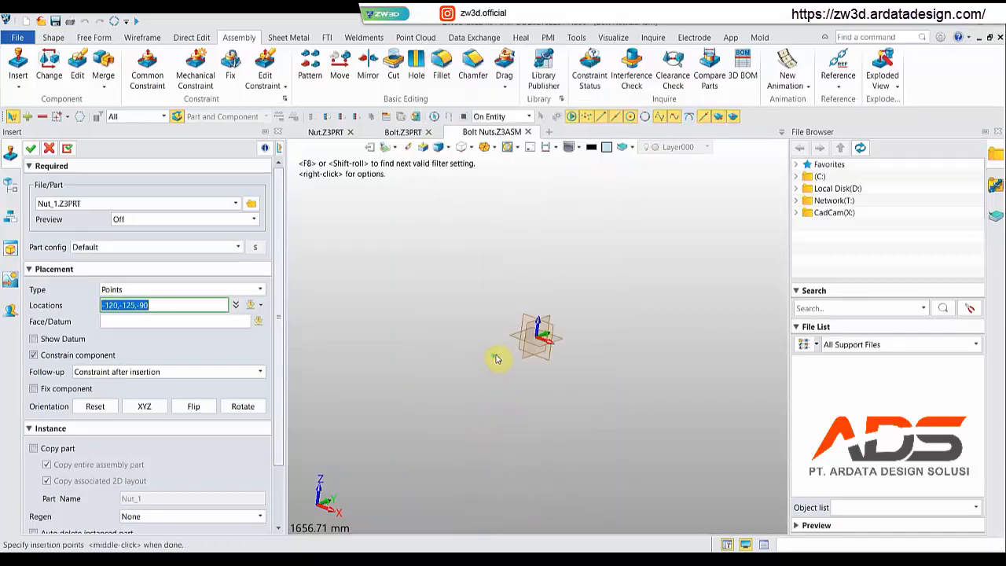
# Place the Nut_1 component at the assembly origin without adding any constraint.
pyautogui.click(535, 341)
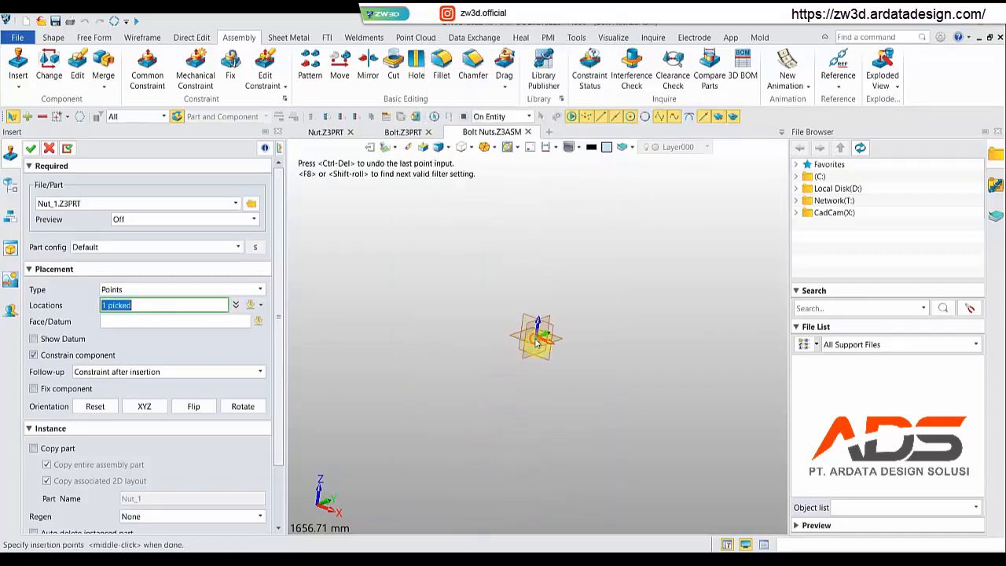
pyautogui.click(32, 149)
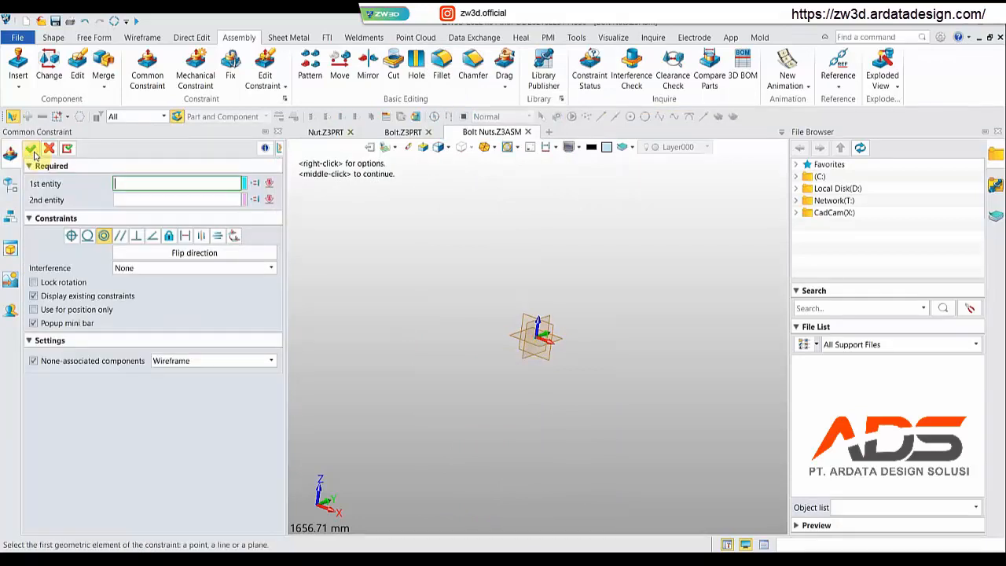
pyautogui.click(32, 150)
# Move the Nut_1 component slightly below the origin datum and fix it in place.
pyautogui.scroll(10, 550, 337)
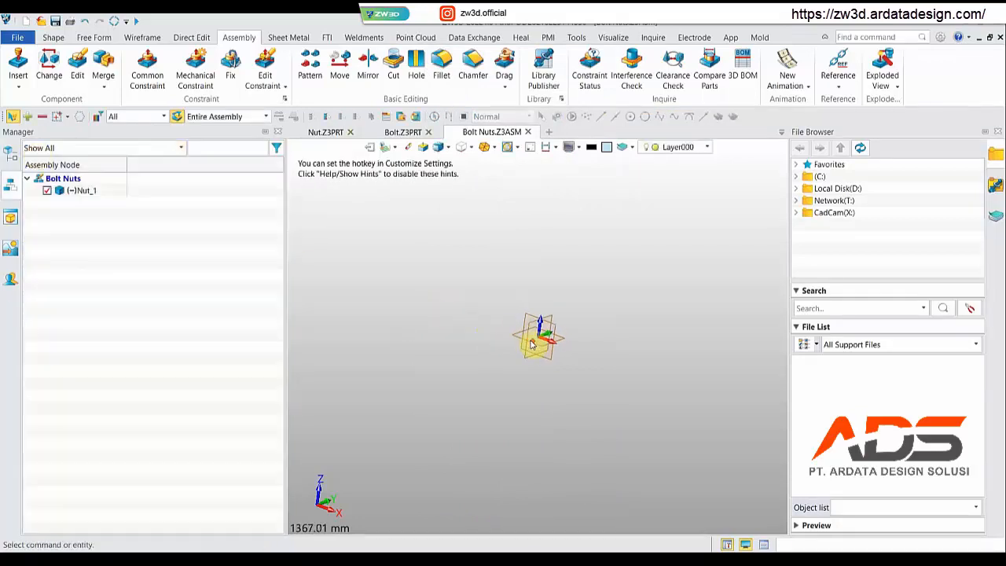
pyautogui.scroll(7, 555, 340)
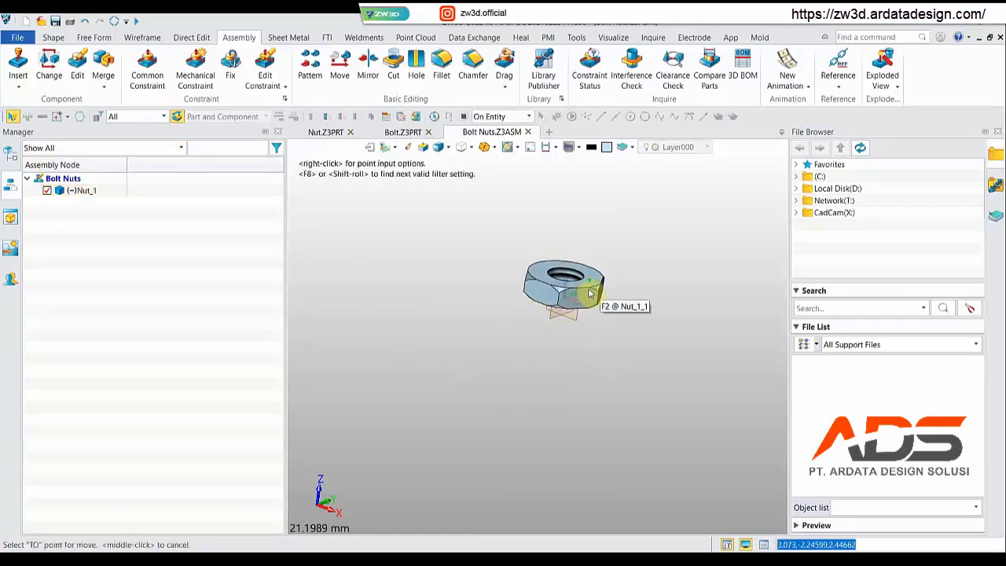
pyautogui.click(588, 300)
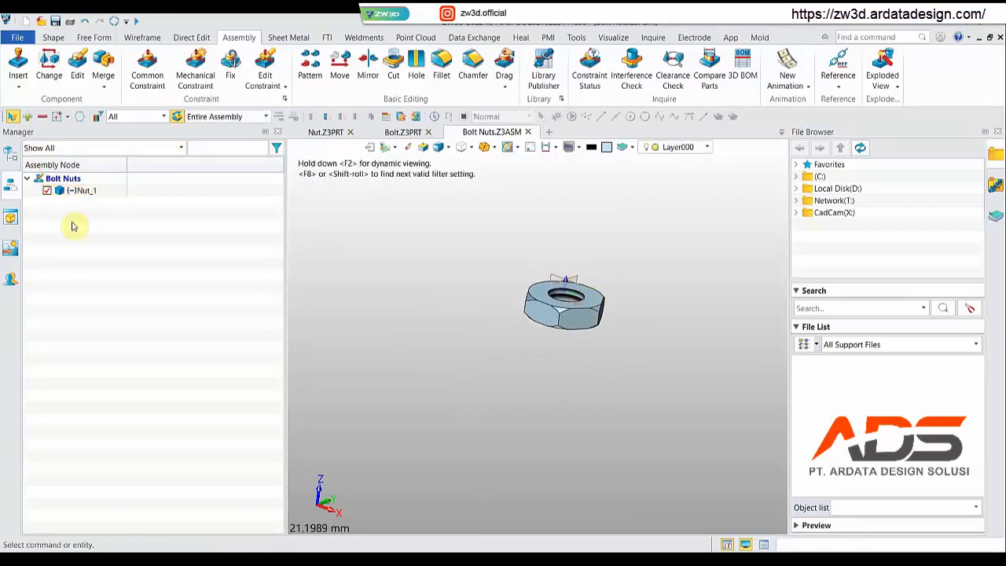
pyautogui.rightClick(69, 191)
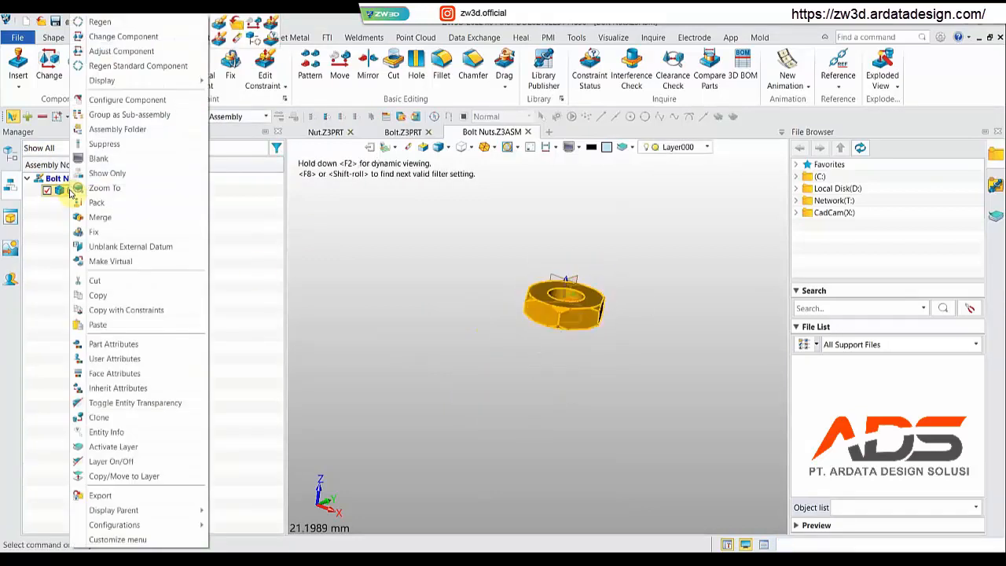
pyautogui.click(95, 231)
pyautogui.scroll(1, 598, 326)
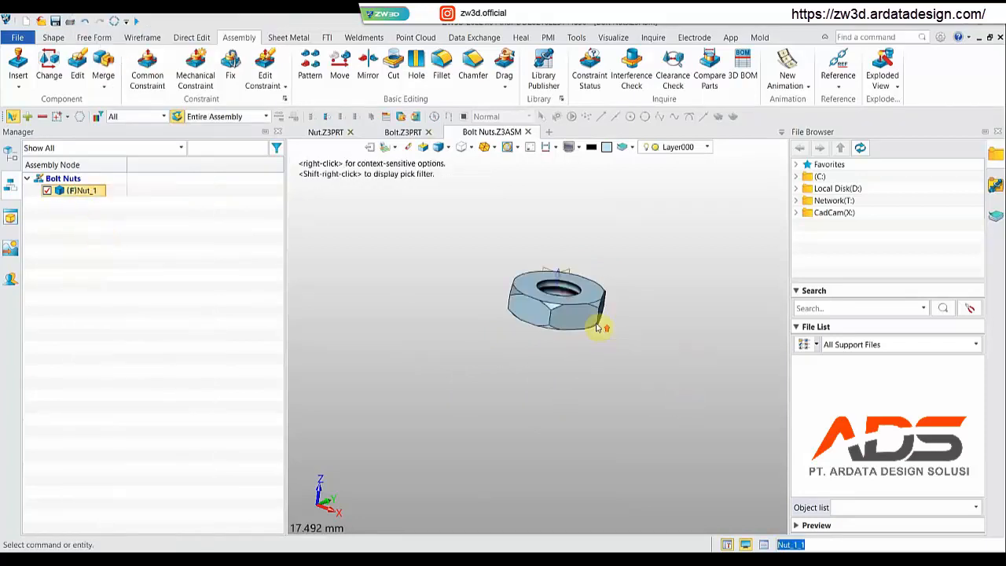
pyautogui.scroll(-2, 592, 317)
pyautogui.scroll(5, 587, 294)
pyautogui.scroll(-3, 593, 281)
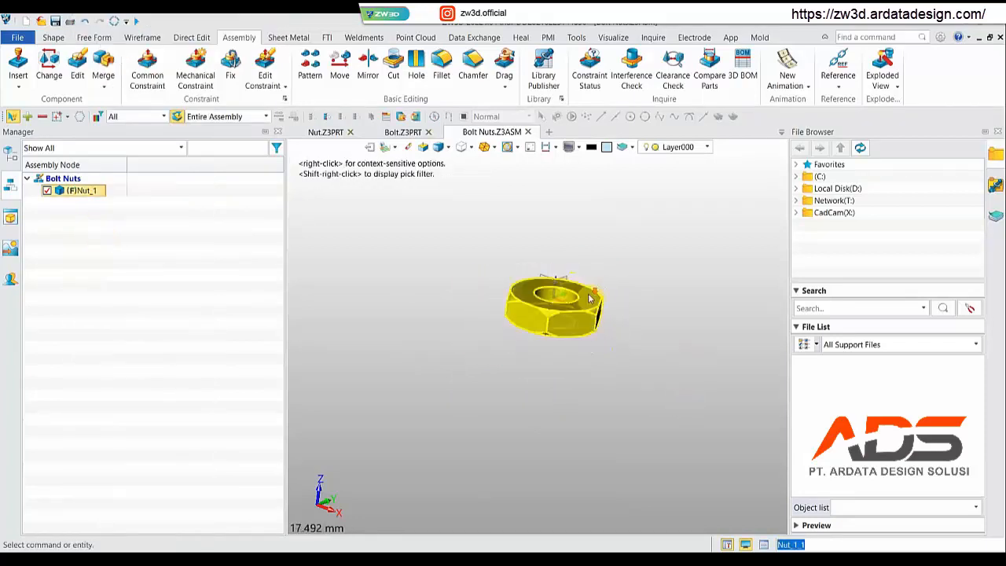
pyautogui.scroll(1, 591, 298)
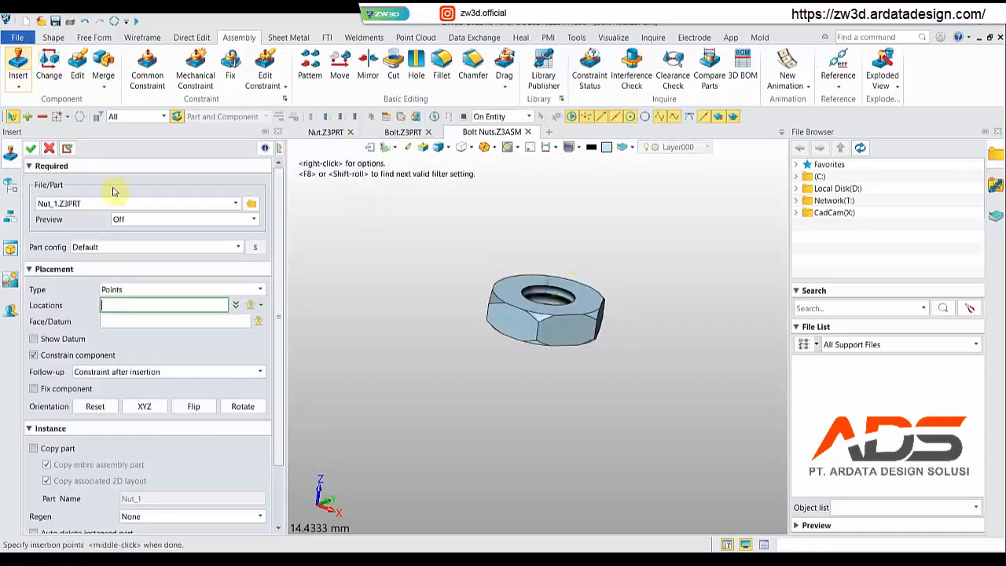
pyautogui.click(123, 204)
pyautogui.click(56, 236)
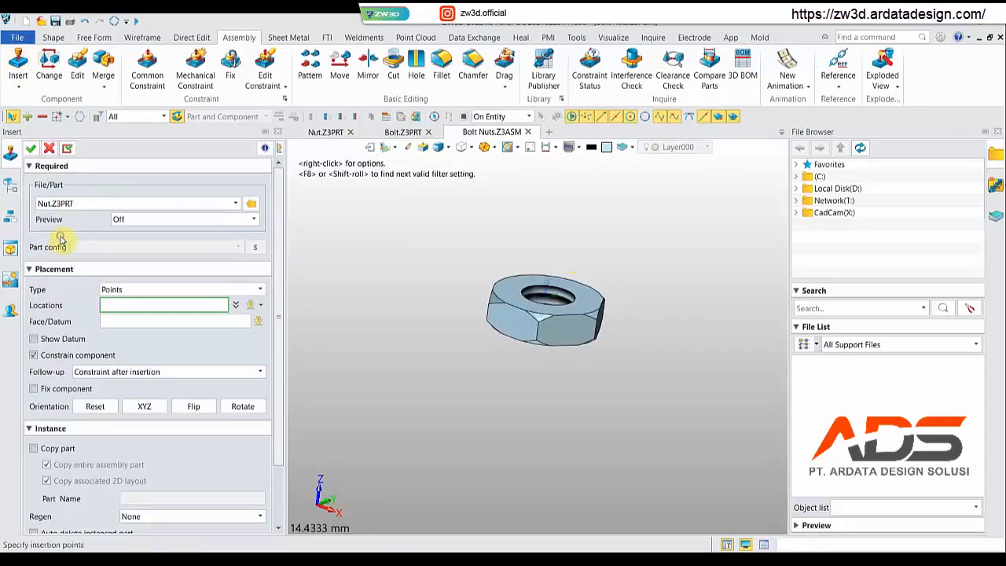
pyautogui.click(531, 228)
pyautogui.click(441, 282)
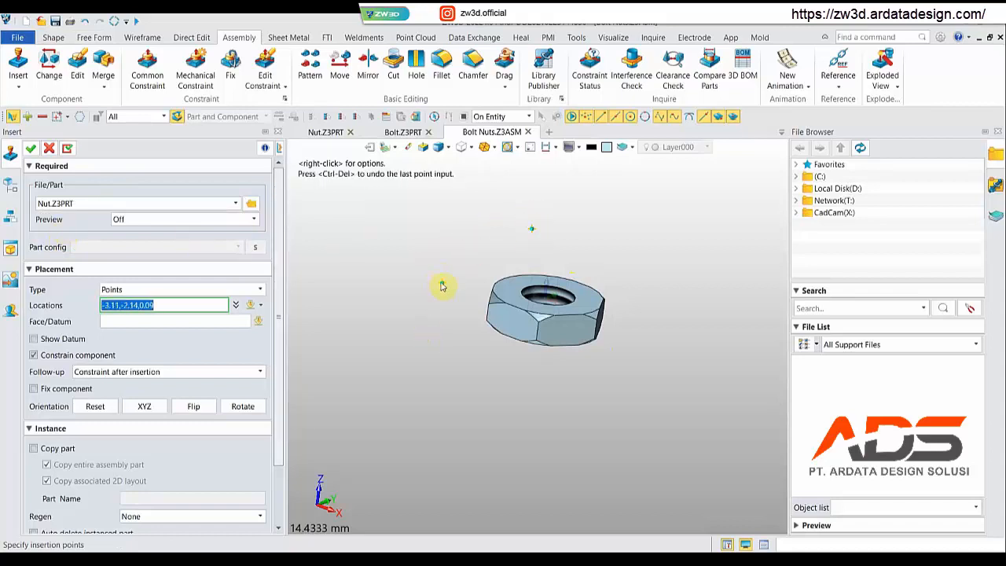
pyautogui.click(31, 148)
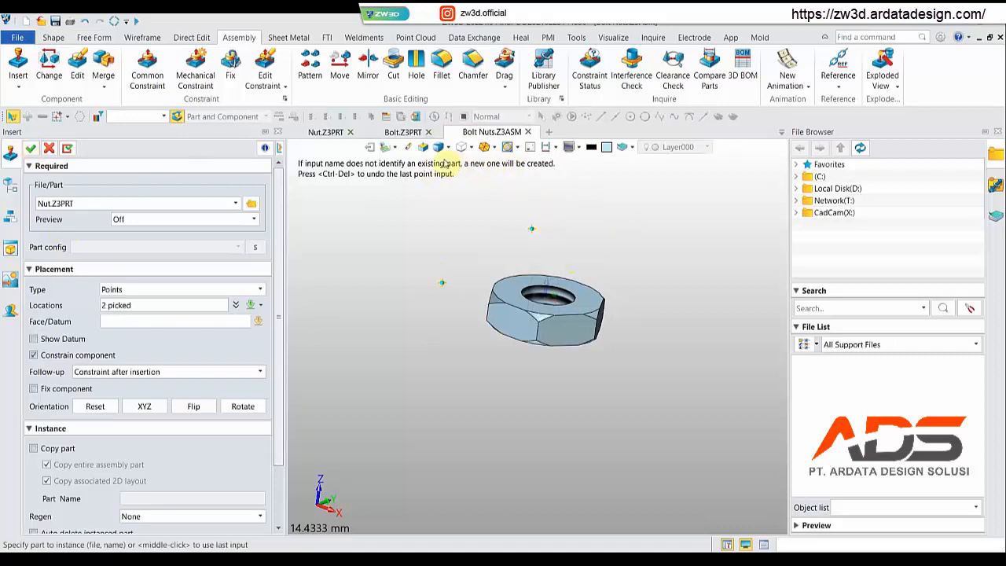
pyautogui.click(51, 149)
# Start another component insertion and load the Nut part from the ZW3D Library Custom folder.
pyautogui.click(18, 63)
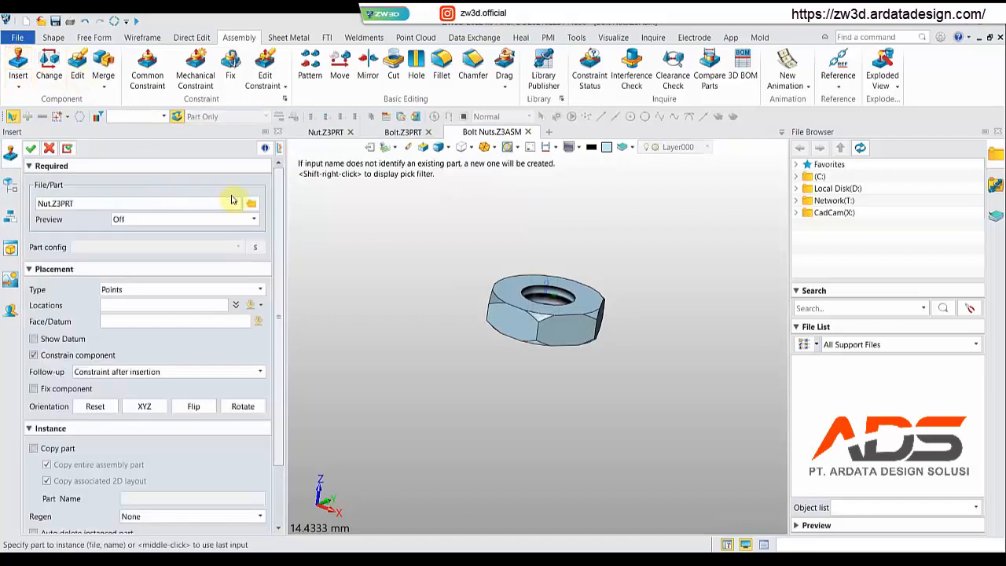
pyautogui.click(236, 204)
pyautogui.click(237, 203)
pyautogui.click(251, 203)
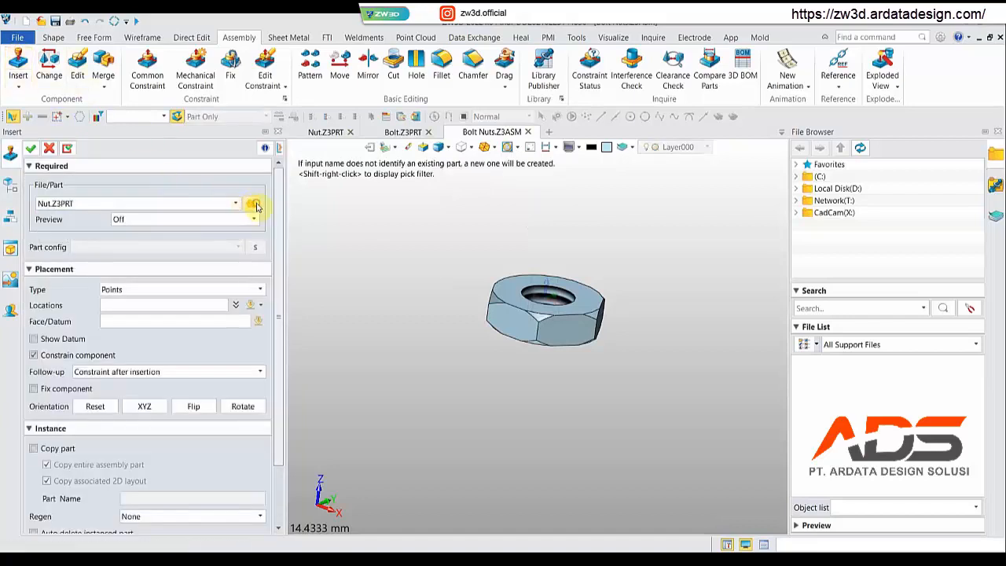
pyautogui.click(401, 193)
pyautogui.click(405, 205)
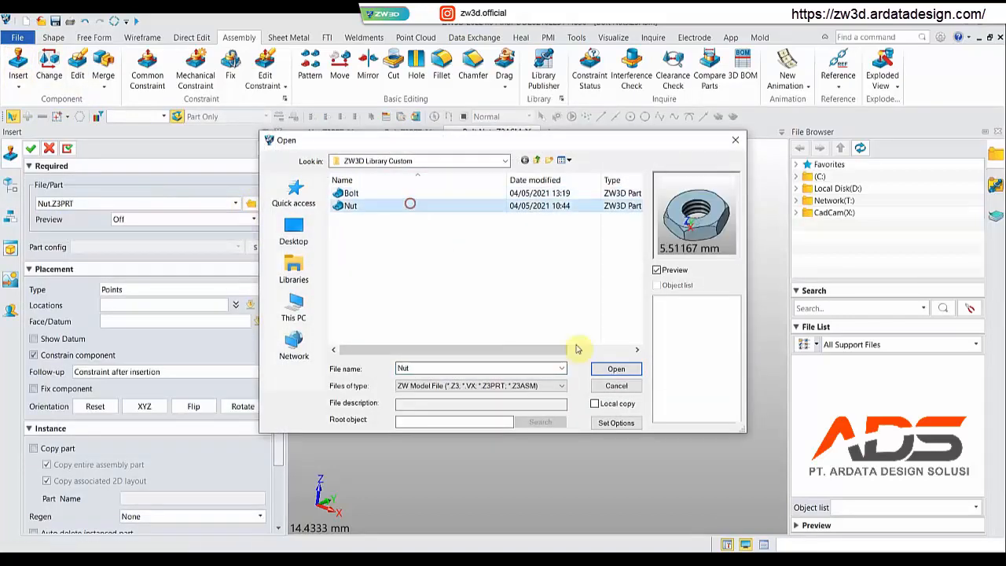
pyautogui.click(614, 370)
# Try placing a reusable nut instance Nut_5 with S 5 beside the fixed nut.
pyautogui.click(555, 190)
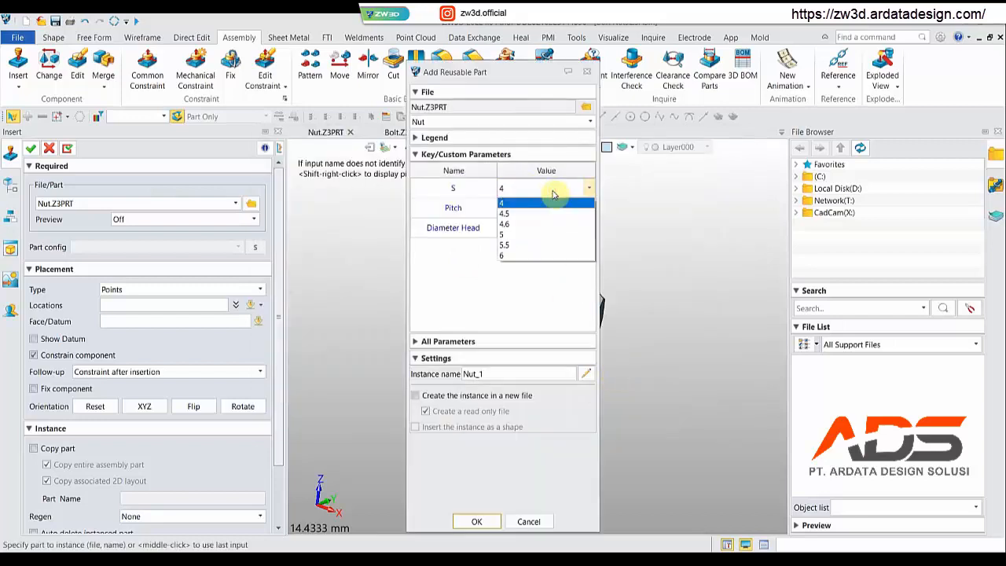
pyautogui.click(525, 234)
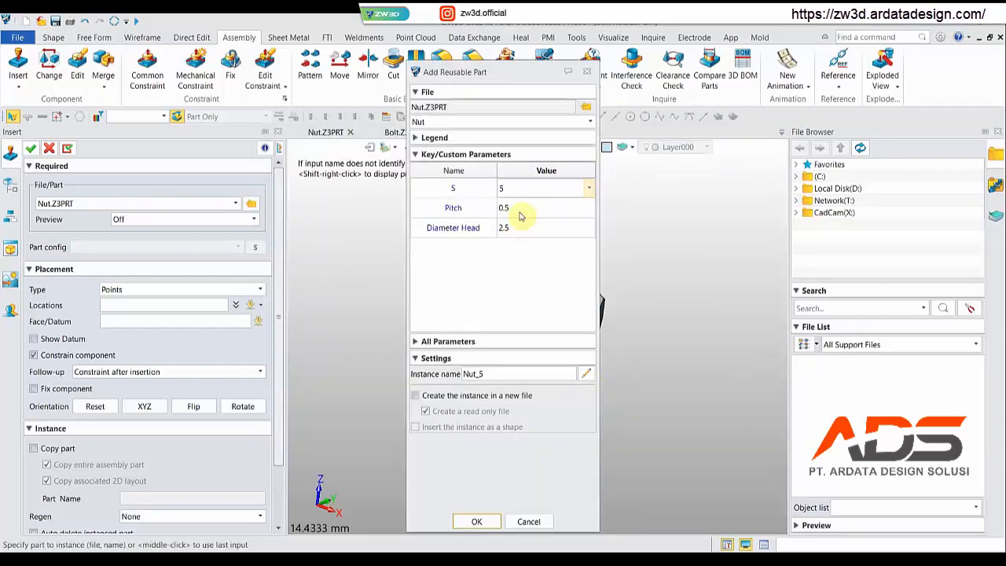
pyautogui.click(476, 521)
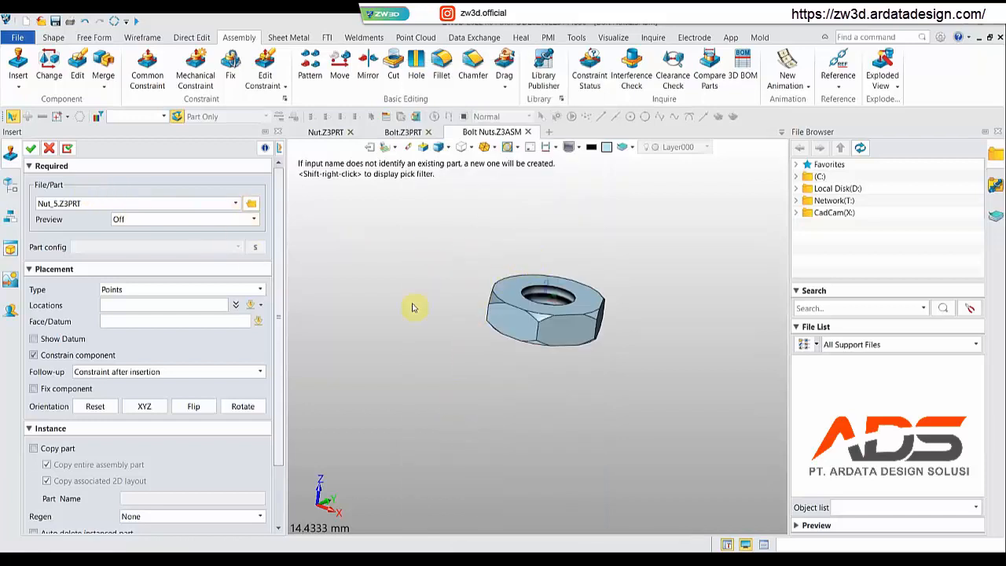
pyautogui.click(166, 305)
pyautogui.click(407, 258)
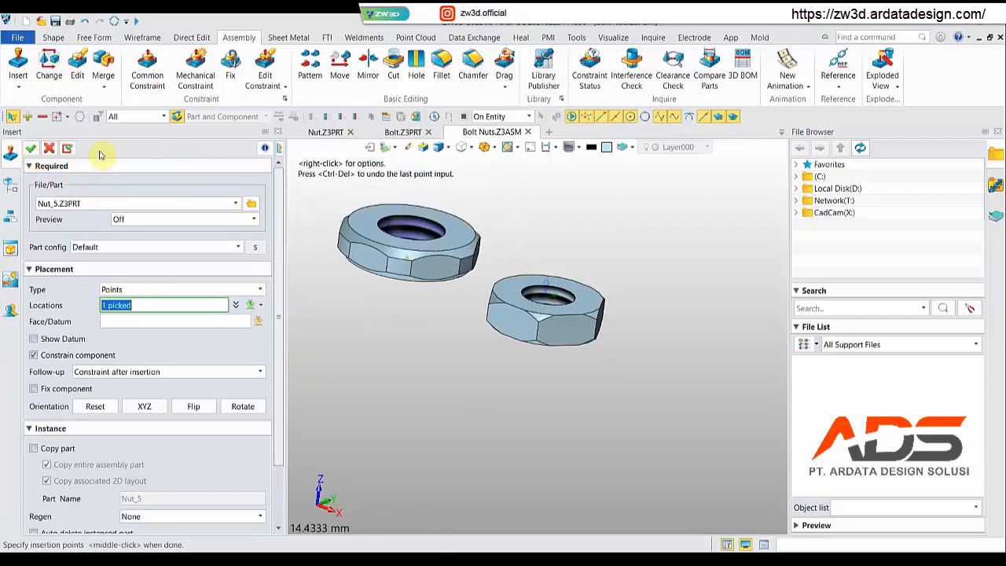
pyautogui.click(48, 148)
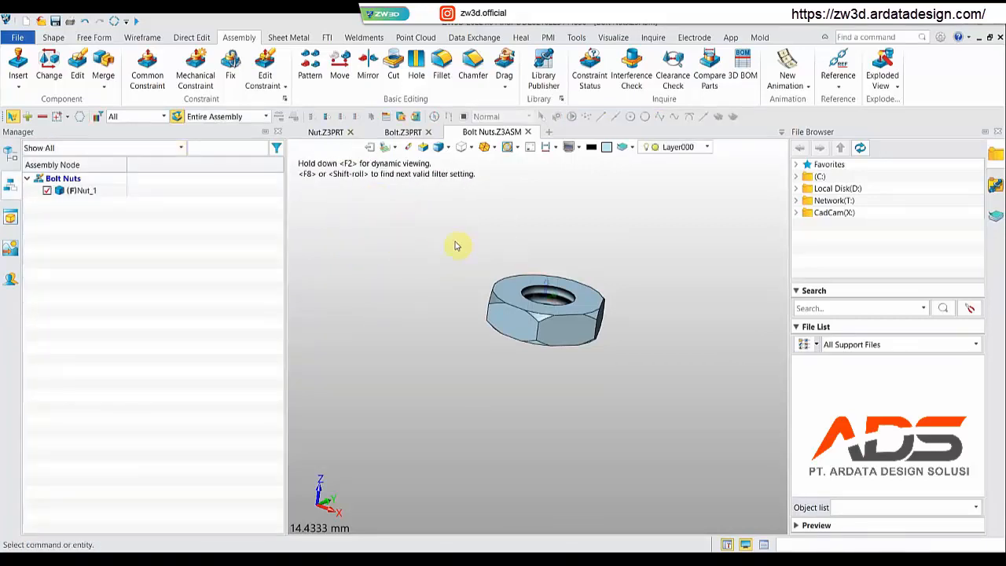
# Insert the Bolt part in its Default configuration beside the nut without adding any constraint.
pyautogui.click(14, 60)
pyautogui.click(235, 204)
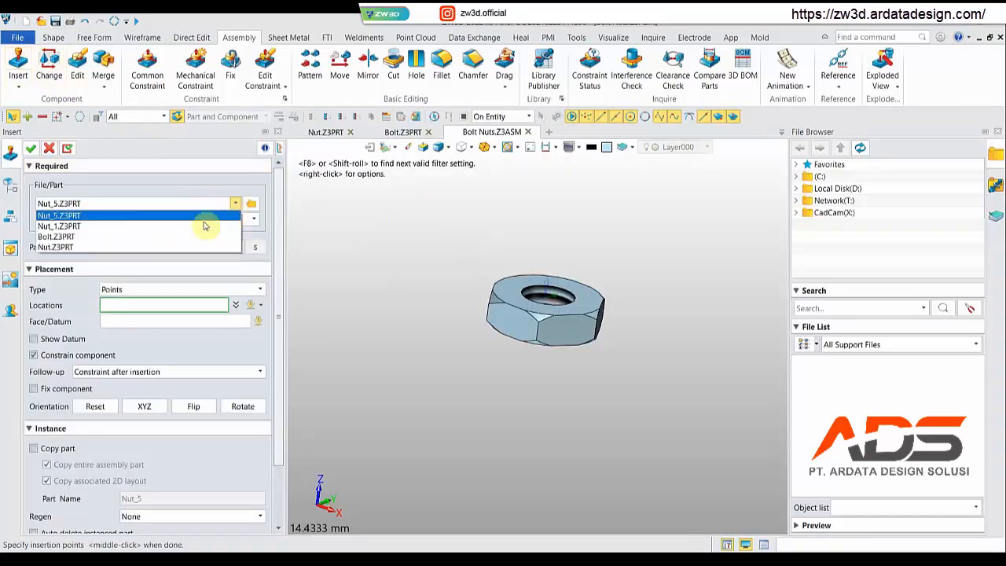
pyautogui.click(144, 237)
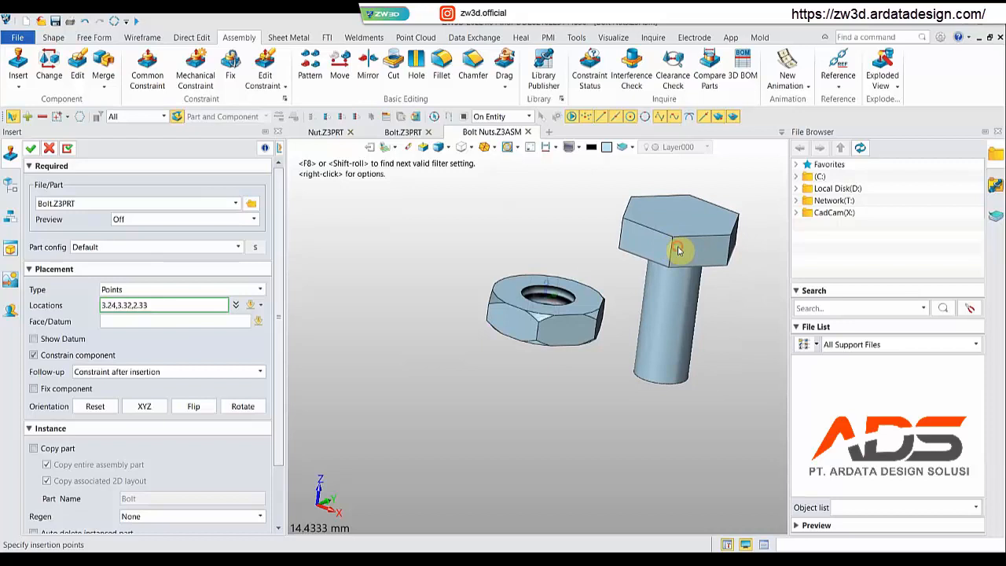
pyautogui.click(680, 251)
pyautogui.click(31, 149)
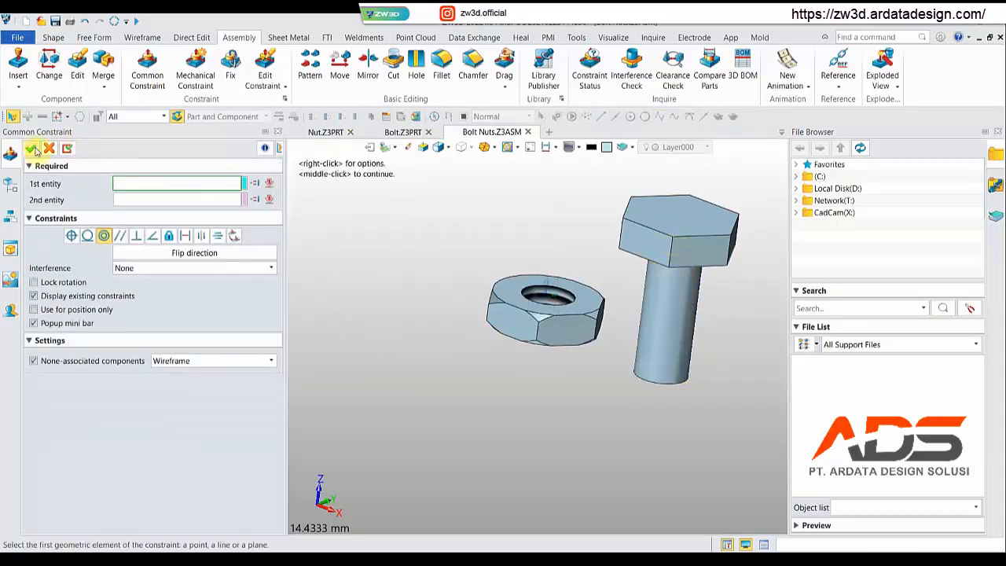
pyautogui.click(48, 149)
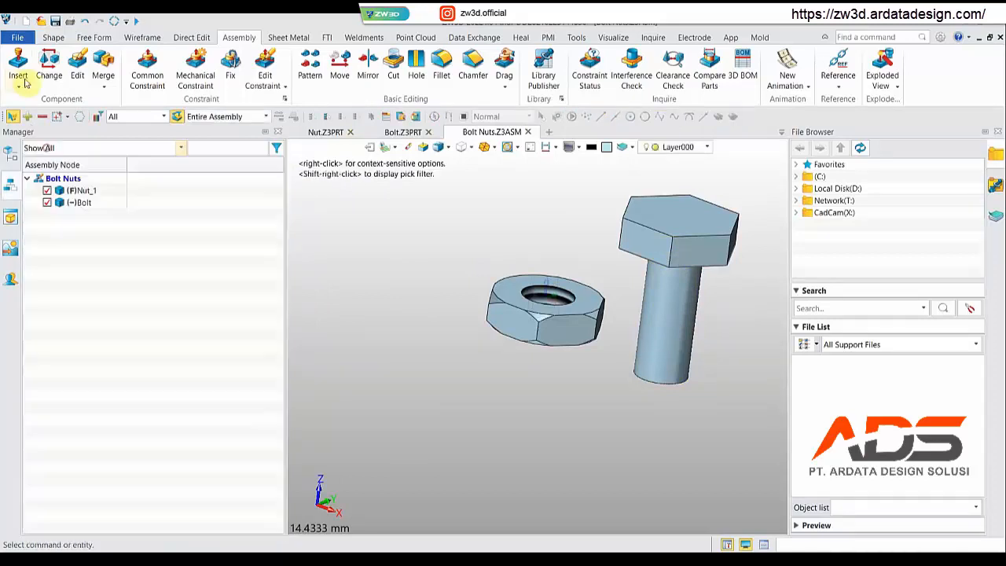
# Apply a concentric constraint between the bolt's cylindrical shank and the nut's threaded hole.
pyautogui.click(154, 70)
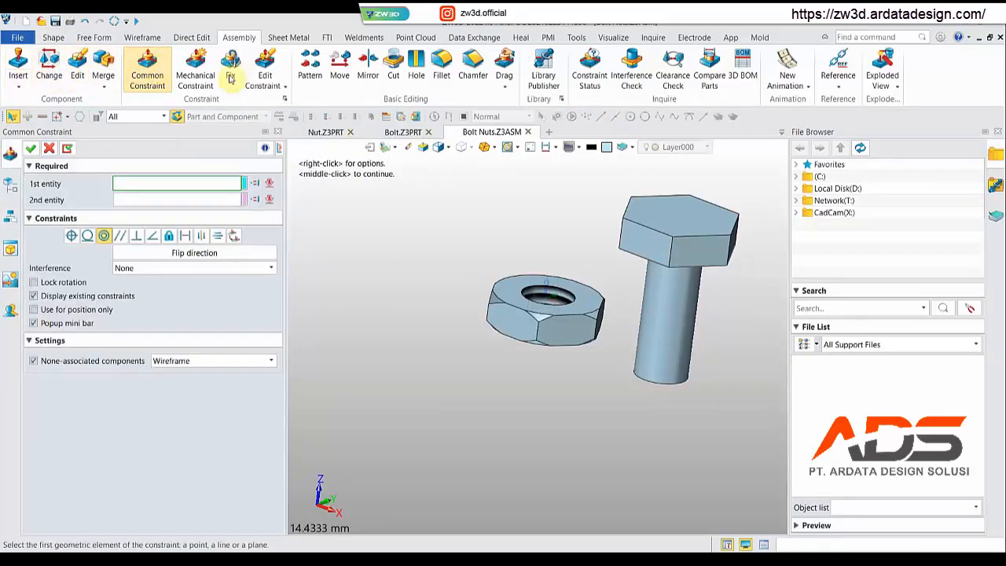
pyautogui.click(688, 302)
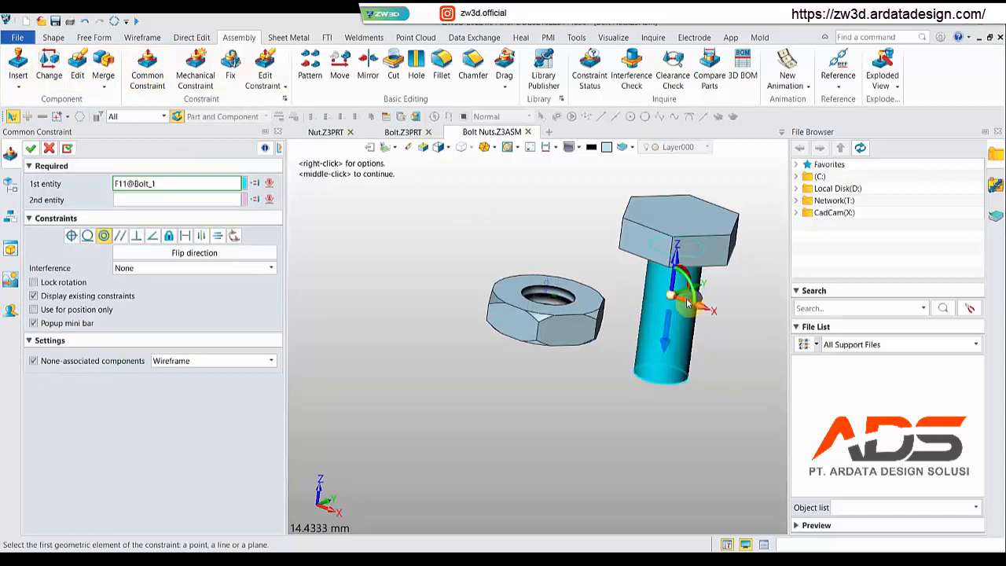
pyautogui.scroll(-3, 595, 294)
pyautogui.scroll(5, 573, 299)
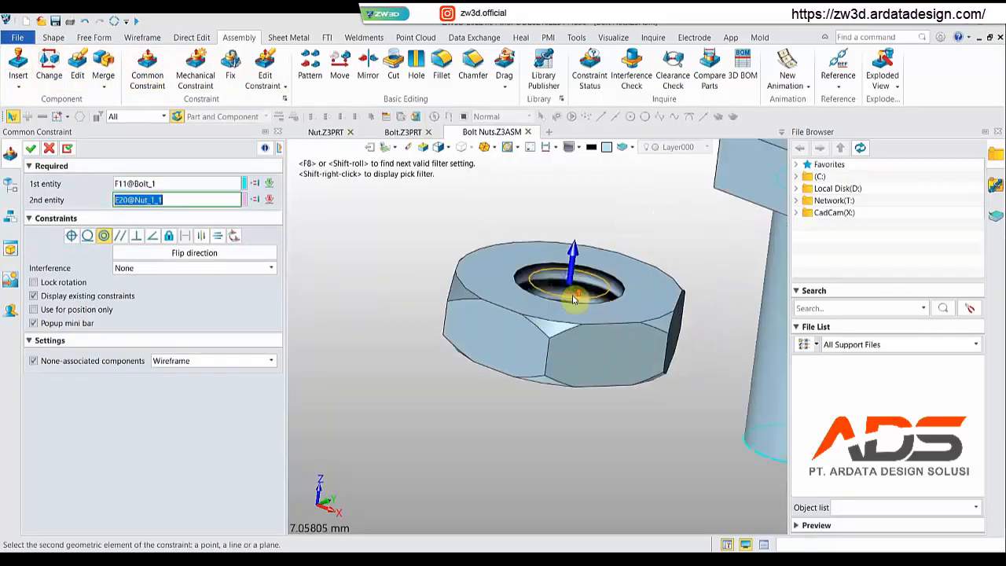
pyautogui.click(621, 288)
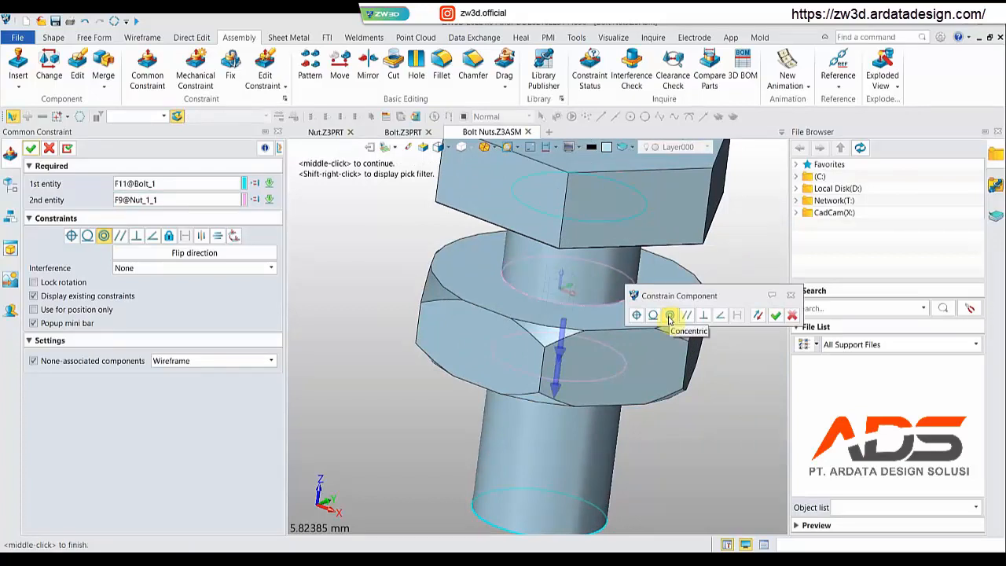
pyautogui.click(776, 315)
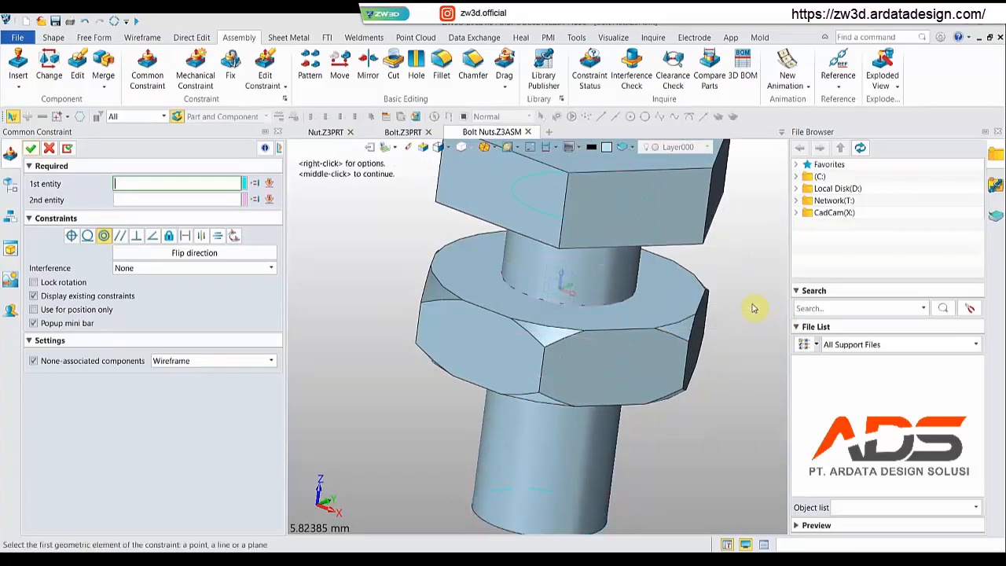
# Apply a coincident constraint with a 1 mm offset between the underside of the bolt head and the nut's top face.
pyautogui.click(675, 271)
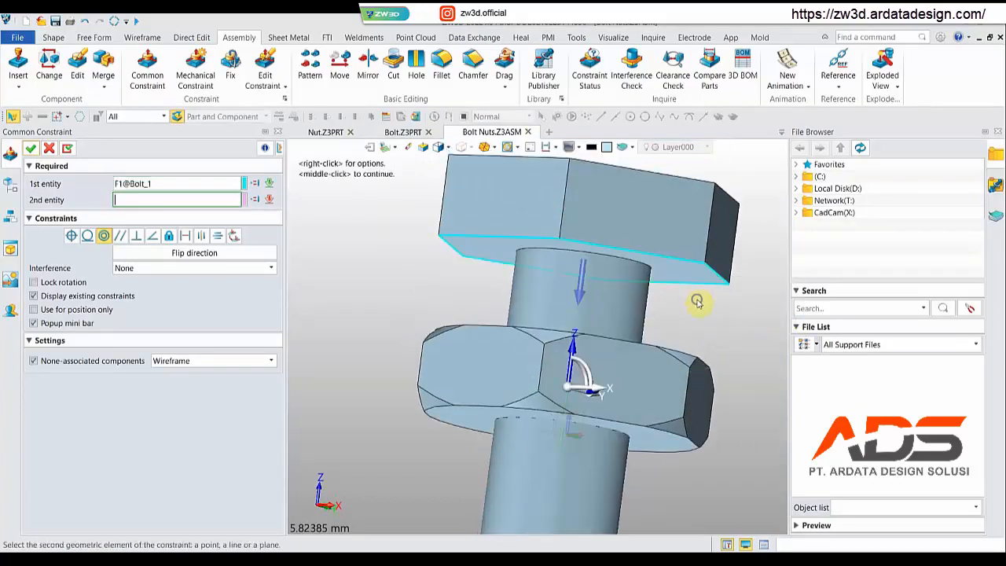
pyautogui.click(690, 319)
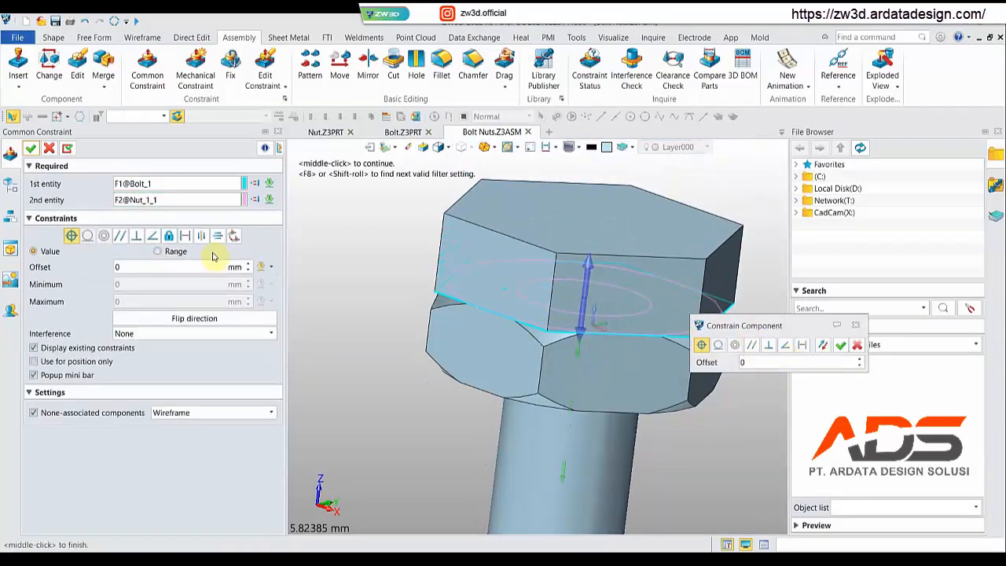
pyautogui.click(132, 267)
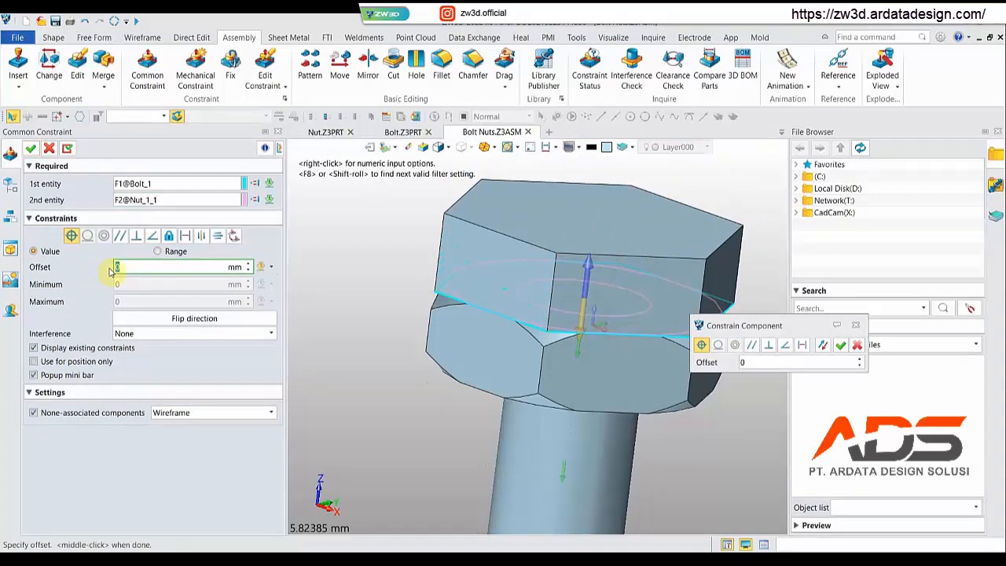
pyautogui.press('Return')
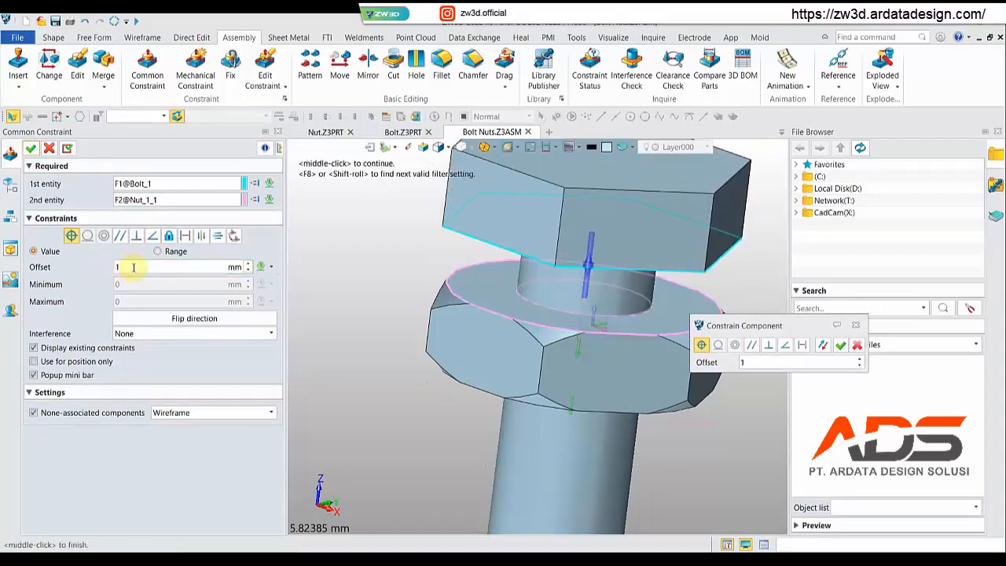
pyautogui.click(142, 265)
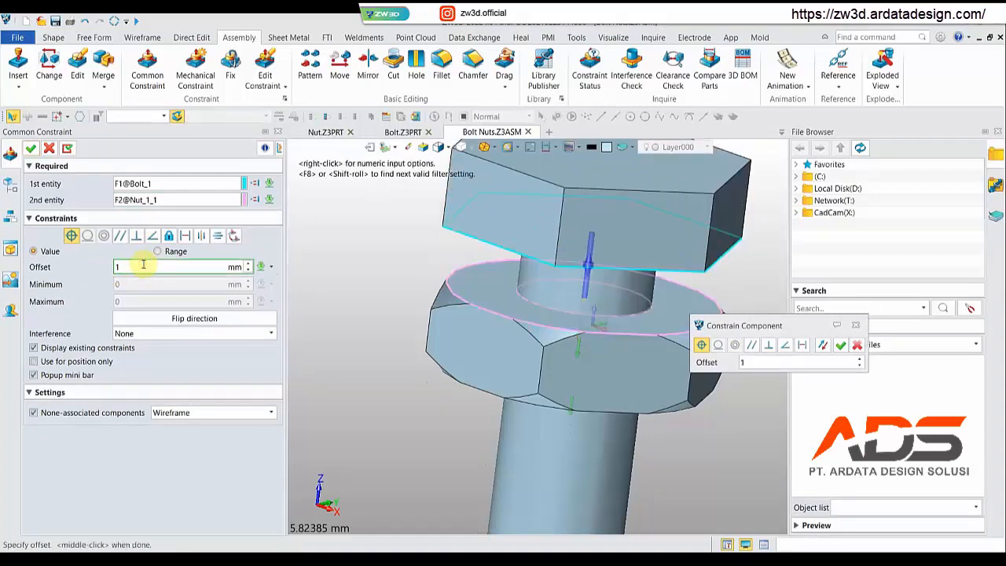
pyautogui.click(30, 148)
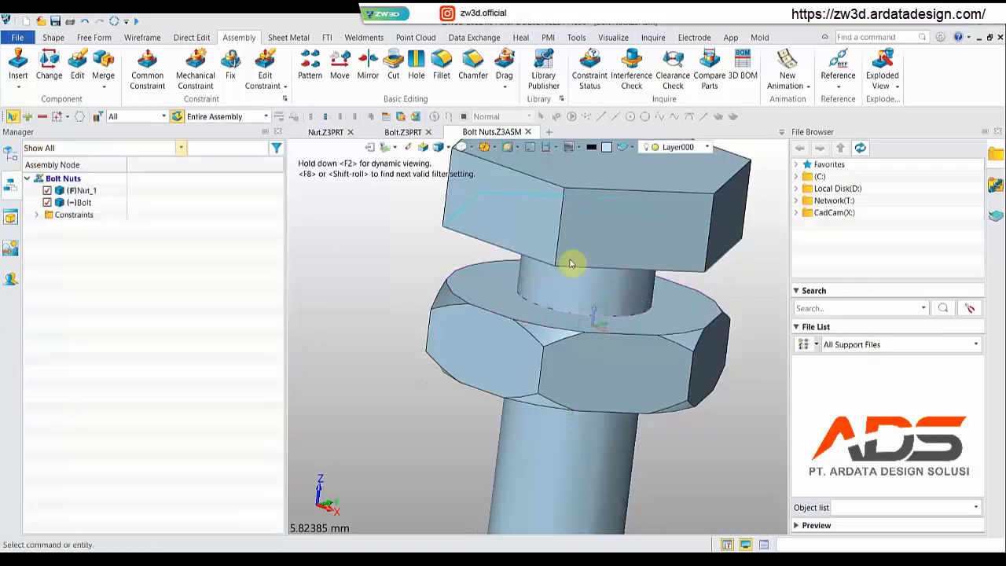
# Switch the Bolt component in the assembly to its D2 configuration.
pyautogui.scroll(-3, 730, 252)
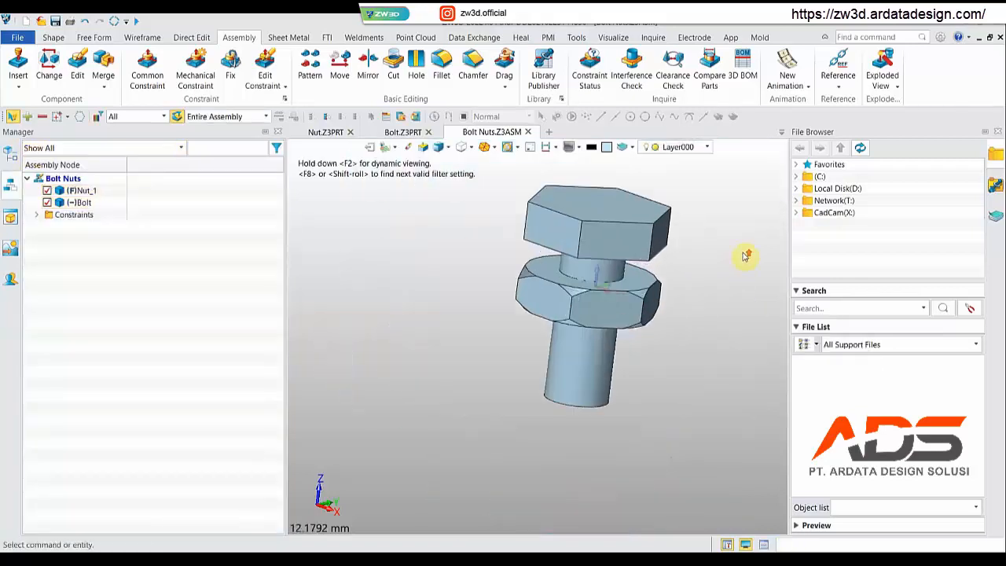
pyautogui.moveTo(646, 263); pyautogui.dragTo(666, 251, button='right')
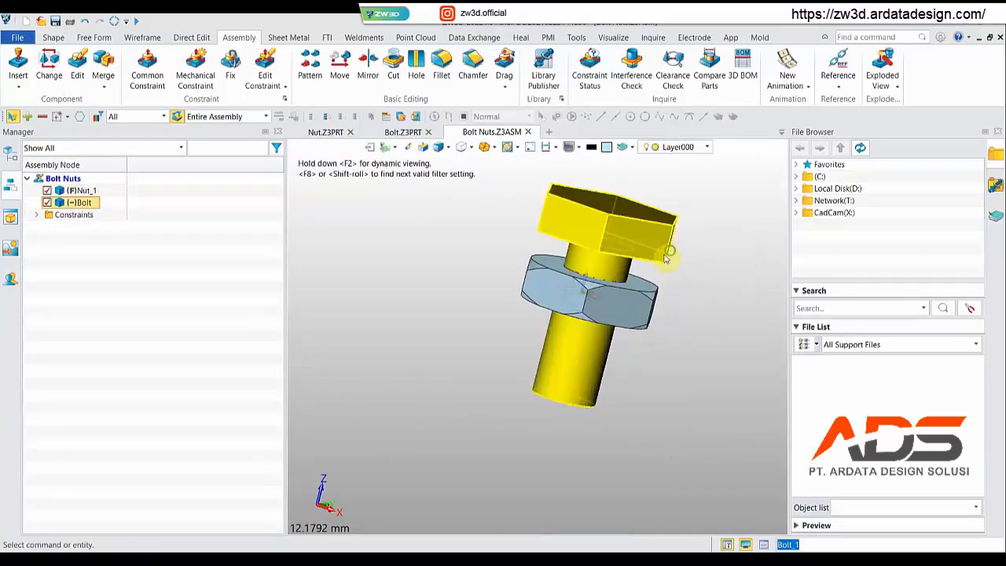
pyautogui.moveTo(666, 252); pyautogui.dragTo(626, 294, button='middle')
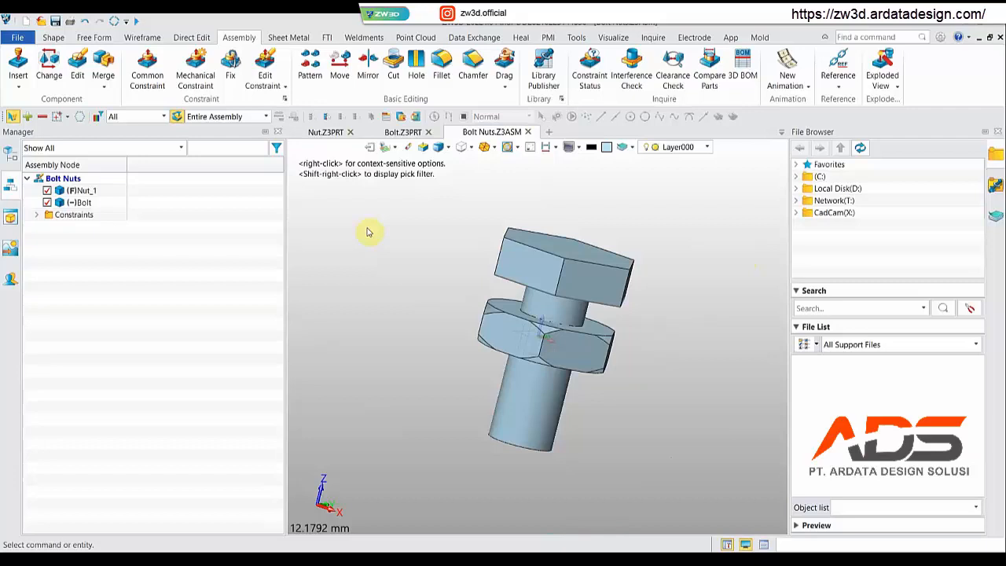
pyautogui.moveTo(673, 295); pyautogui.dragTo(654, 313, button='right')
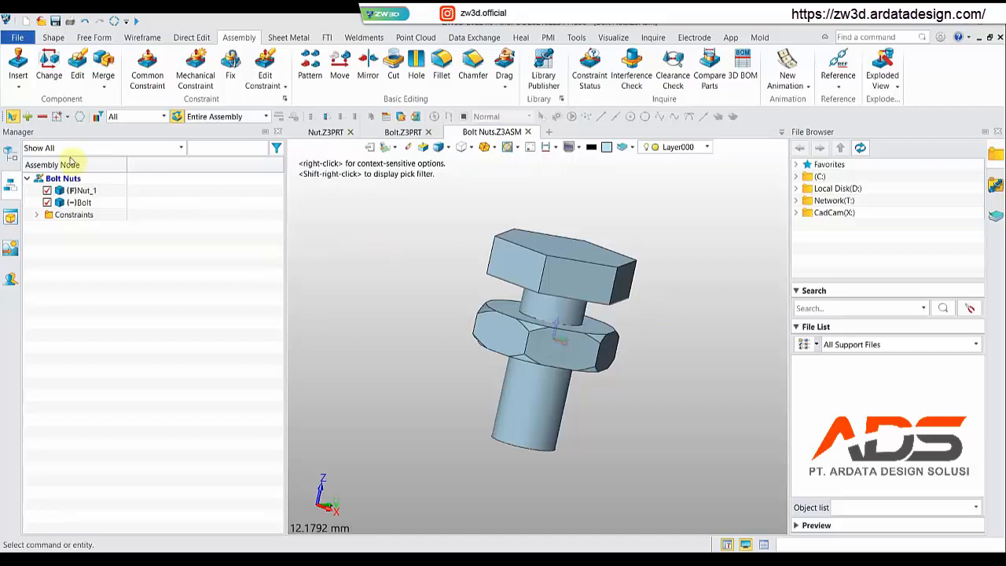
pyautogui.rightClick(82, 203)
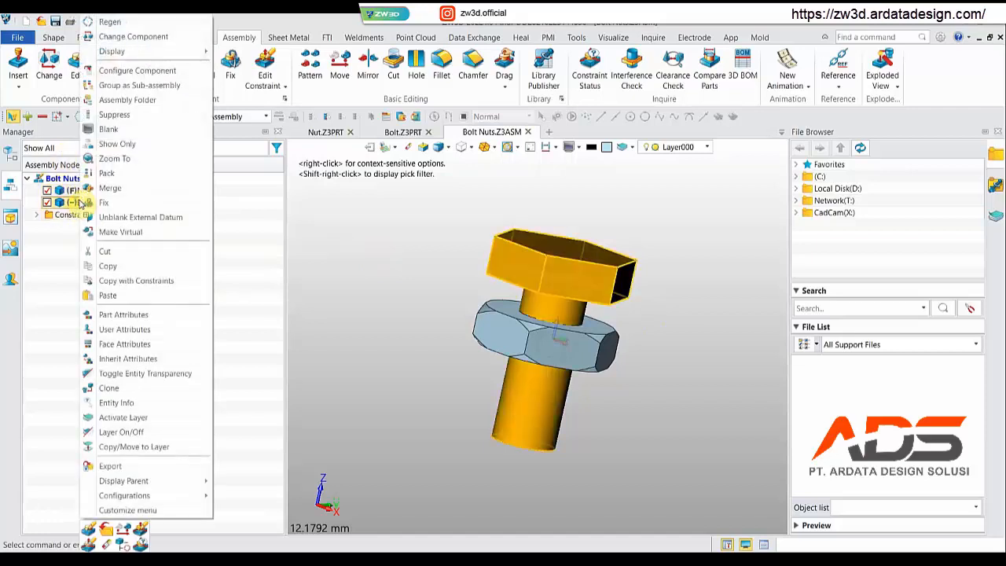
pyautogui.moveTo(193, 492)
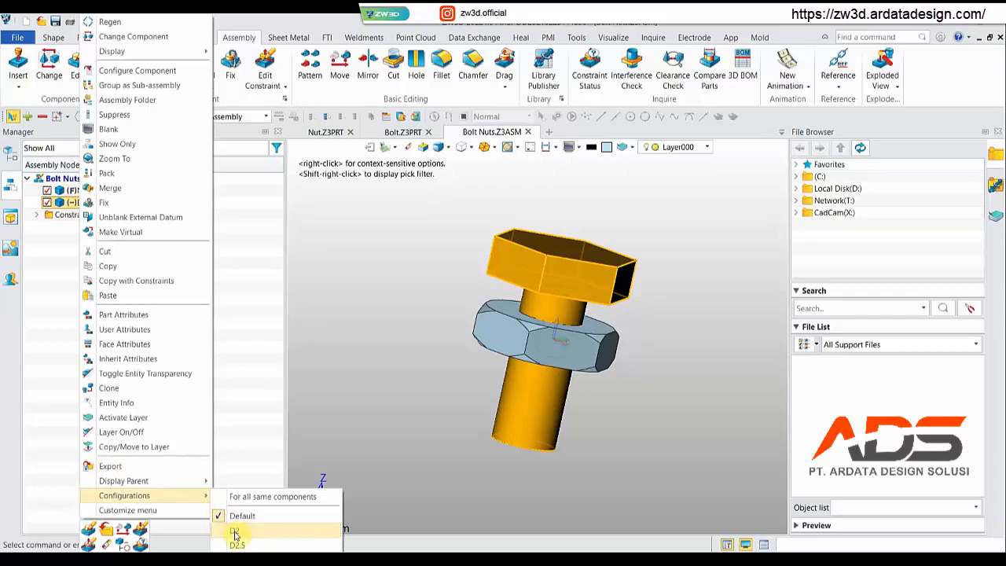
pyautogui.click(234, 534)
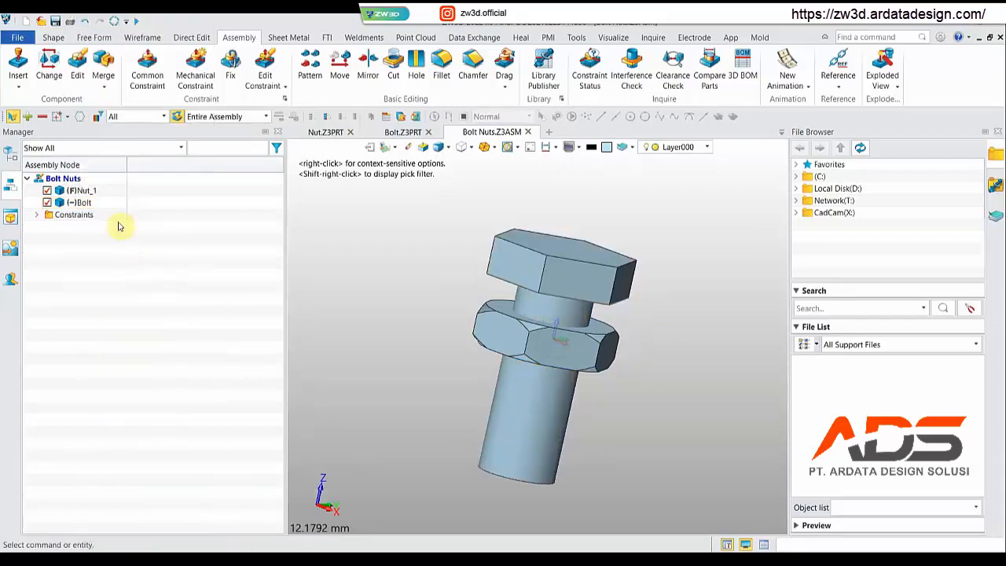
# Switch the Bolt component in the assembly to its D2.5 configuration.
pyautogui.rightClick(79, 203)
pyautogui.moveTo(196, 495)
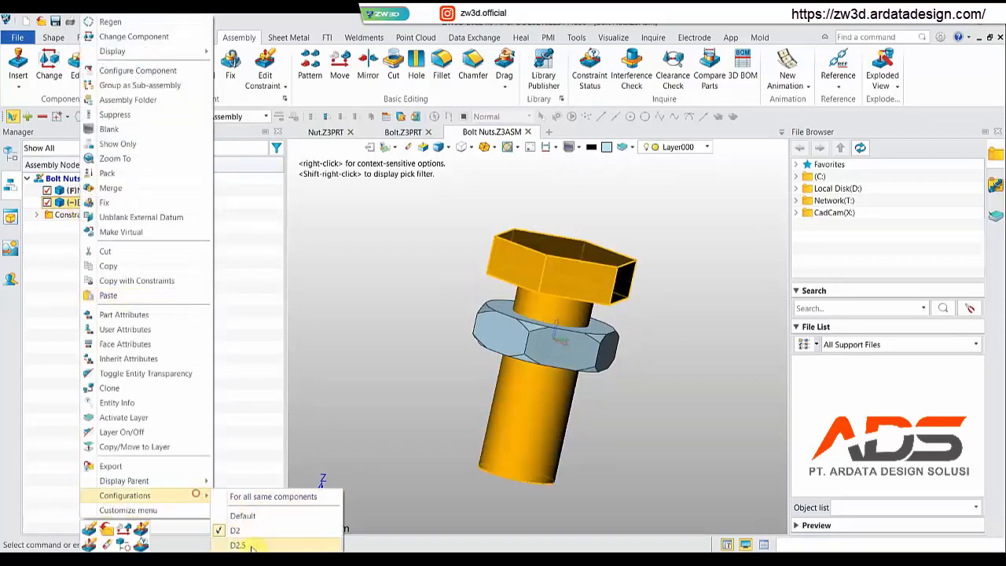
pyautogui.click(237, 545)
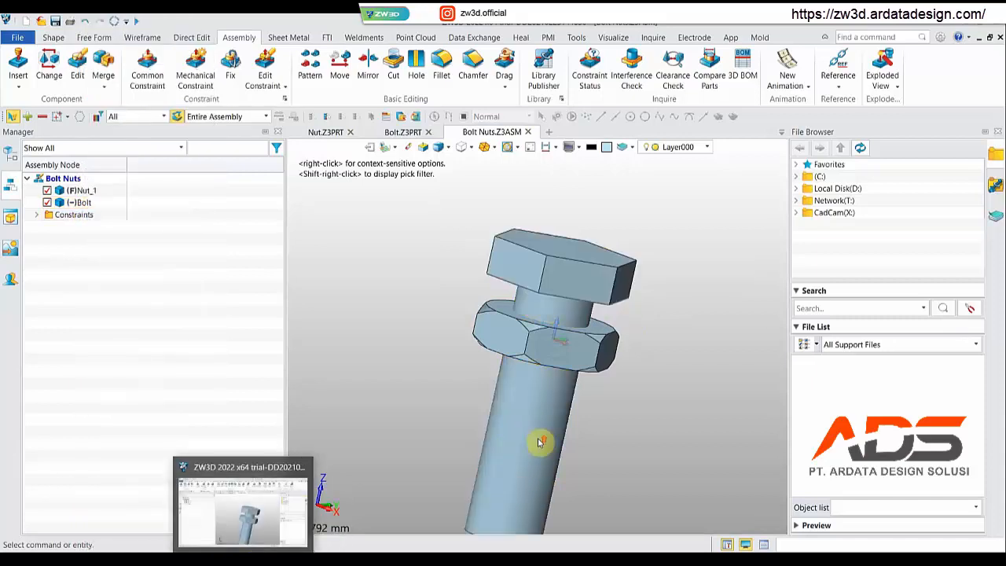
pyautogui.scroll(-2, 535, 464)
pyautogui.moveTo(573, 437); pyautogui.dragTo(574, 382, button='middle')
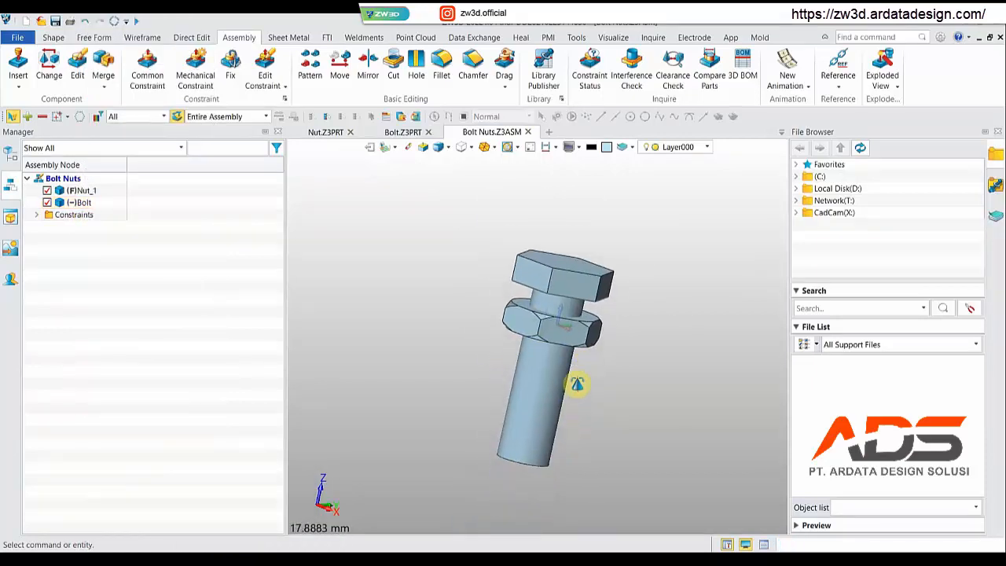
# Return the Bolt component to its Default configuration.
pyautogui.rightClick(76, 203)
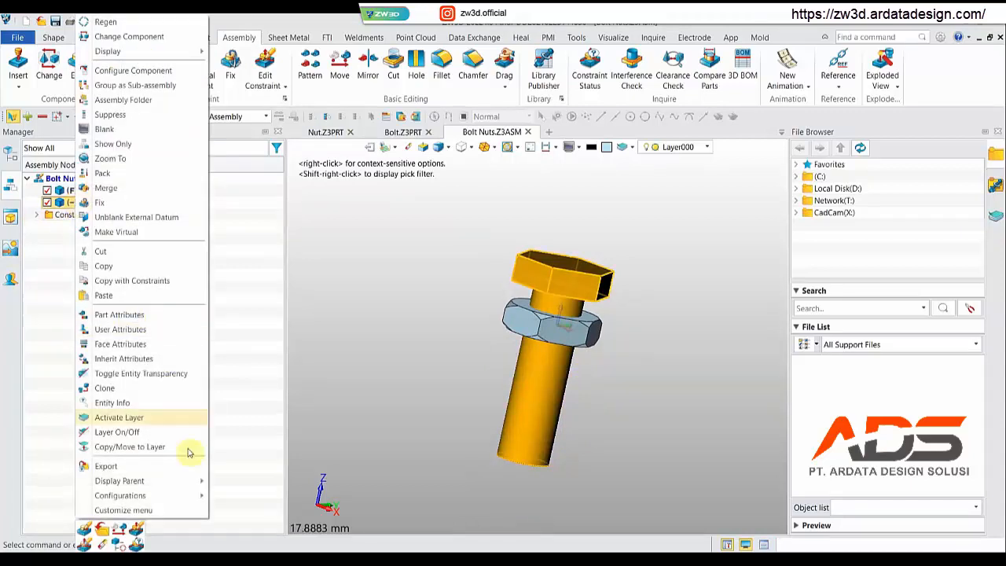
pyautogui.moveTo(190, 495)
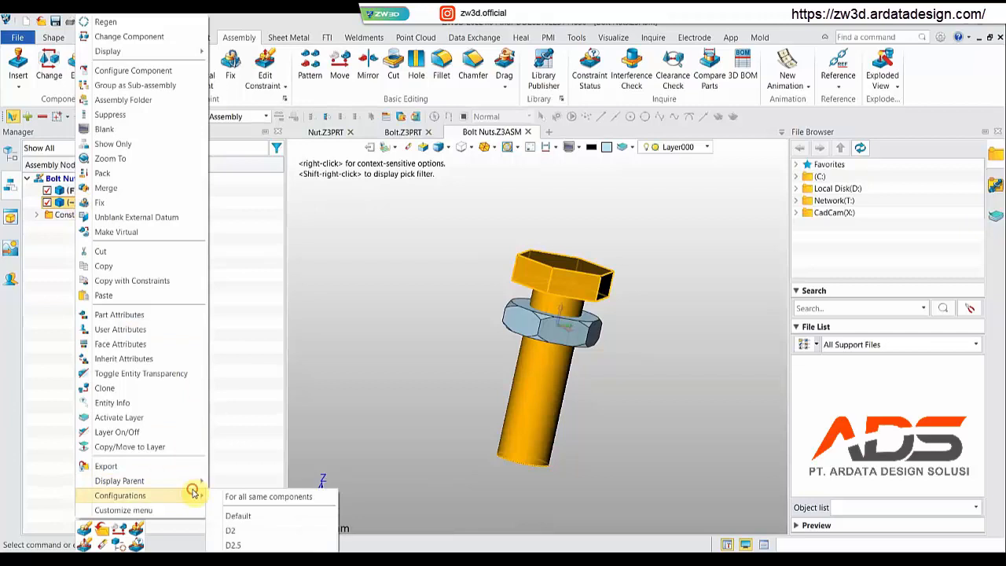
pyautogui.click(244, 517)
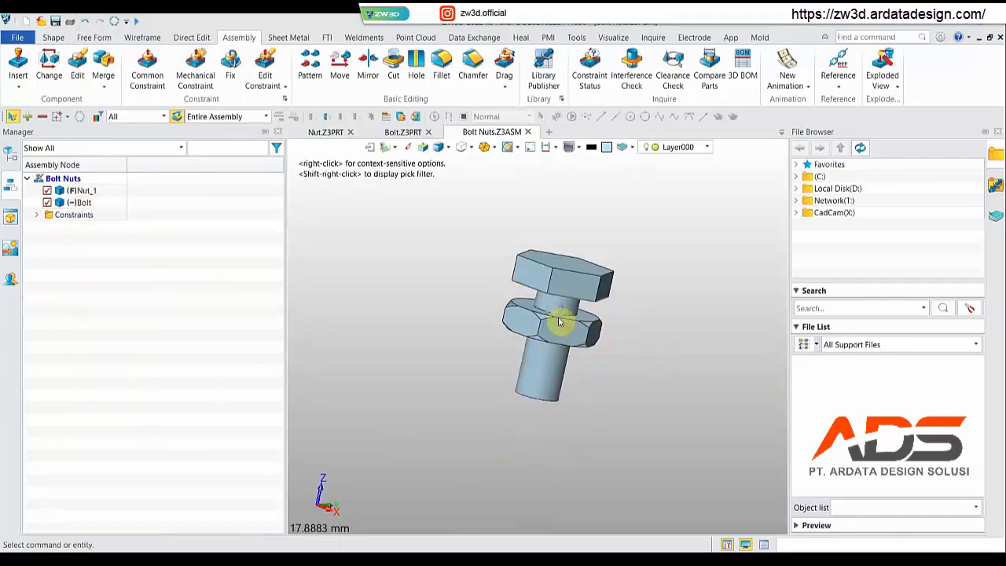
pyautogui.scroll(1, 561, 318)
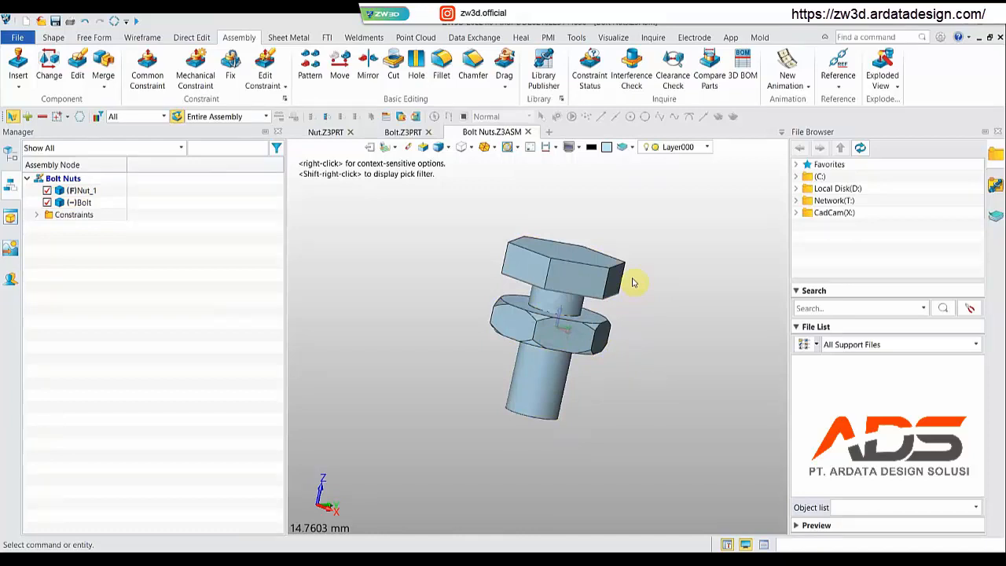
pyautogui.moveTo(633, 283); pyautogui.dragTo(622, 292, button='right')
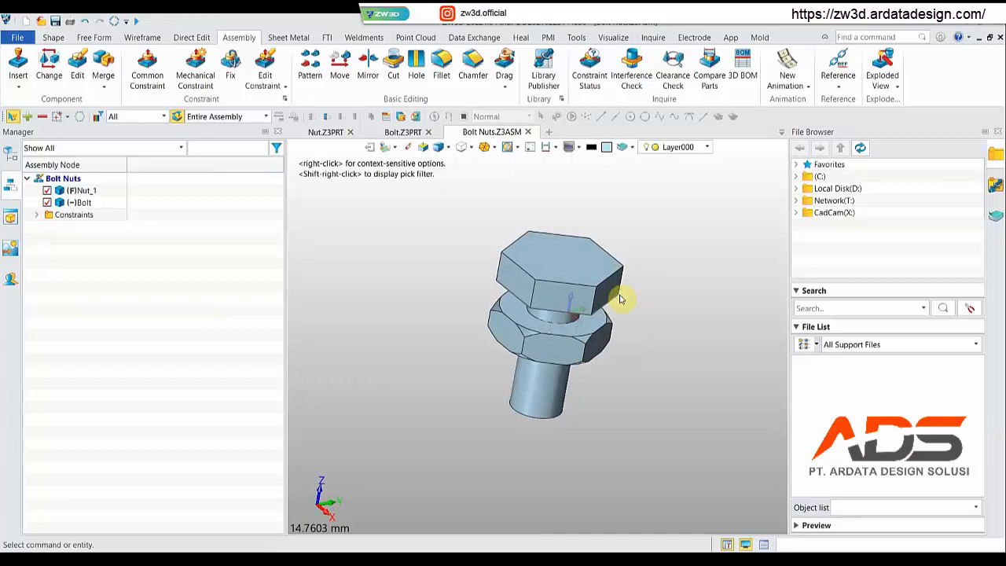
# Open the assembly's Config Table and add the Offset of the coincident constraint as a configurable assembly parameter.
pyautogui.click(576, 37)
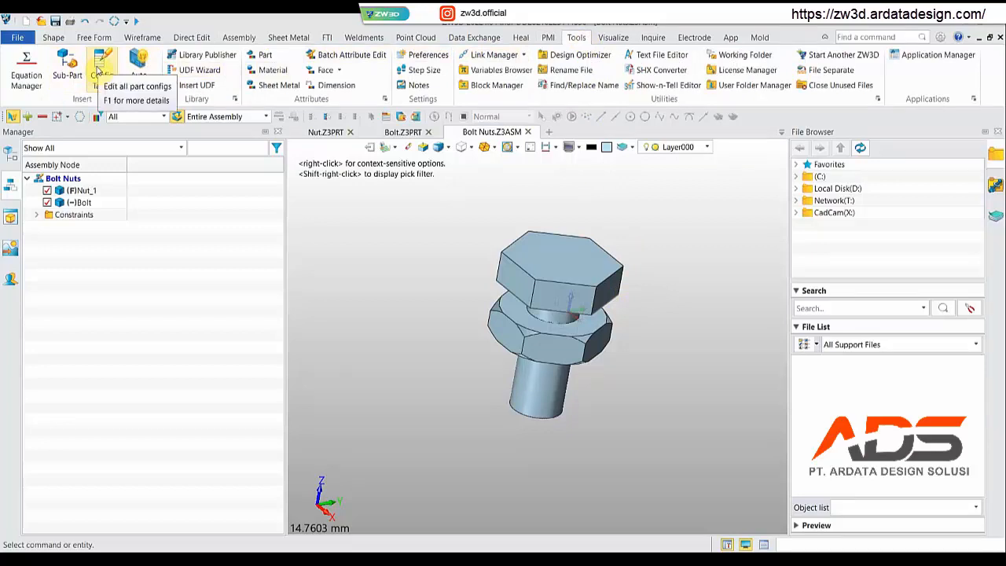
pyautogui.click(98, 70)
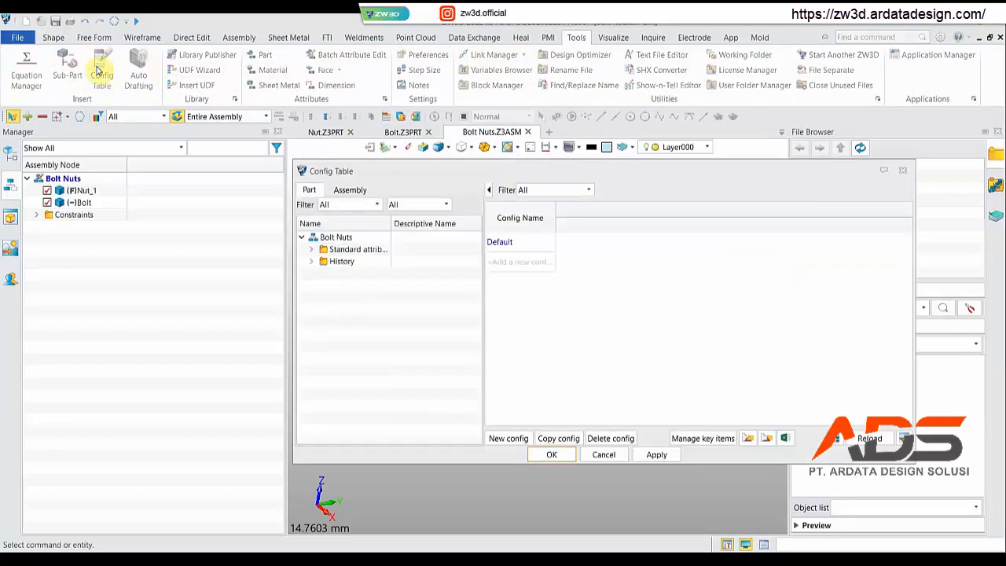
pyautogui.click(361, 191)
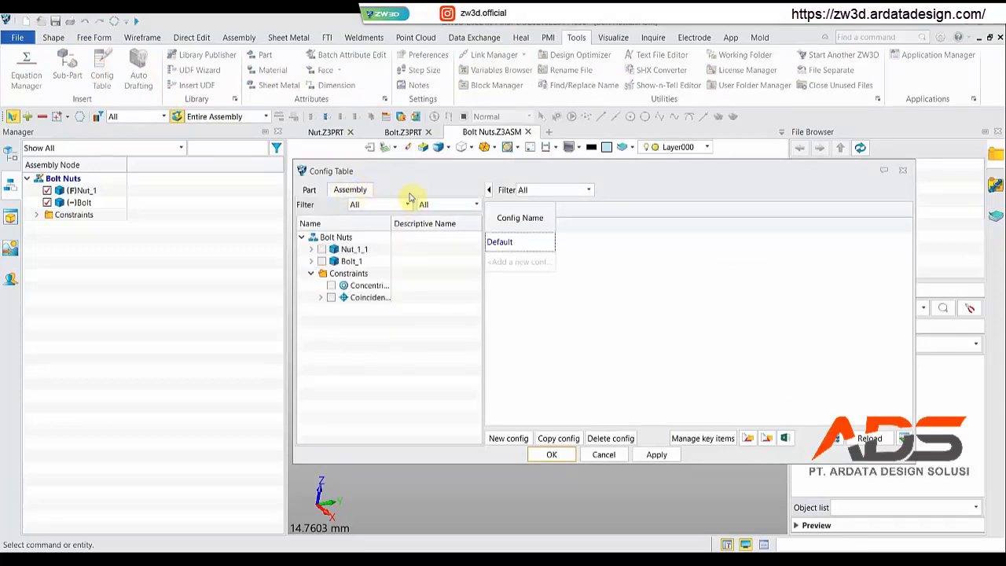
pyautogui.click(583, 190)
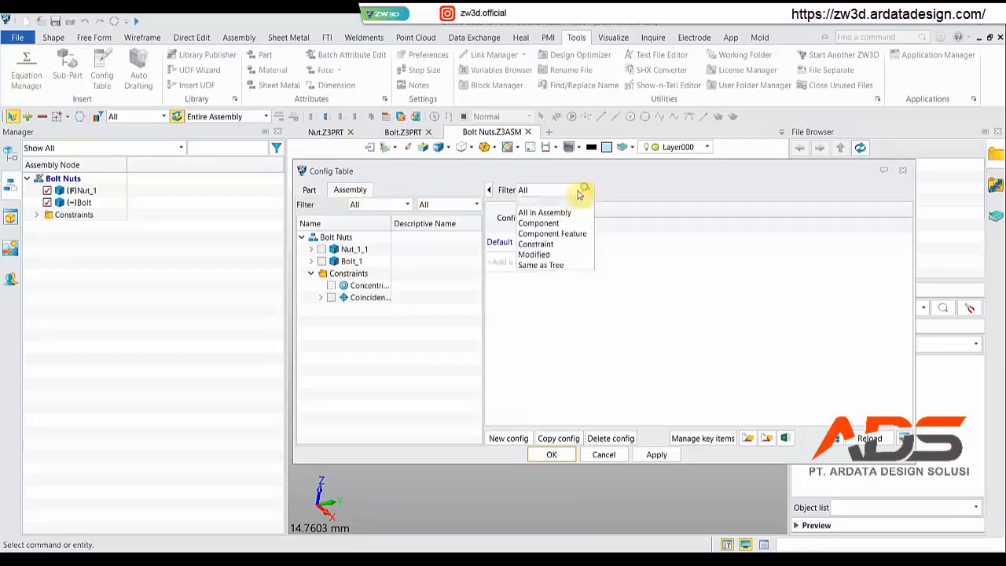
pyautogui.click(538, 201)
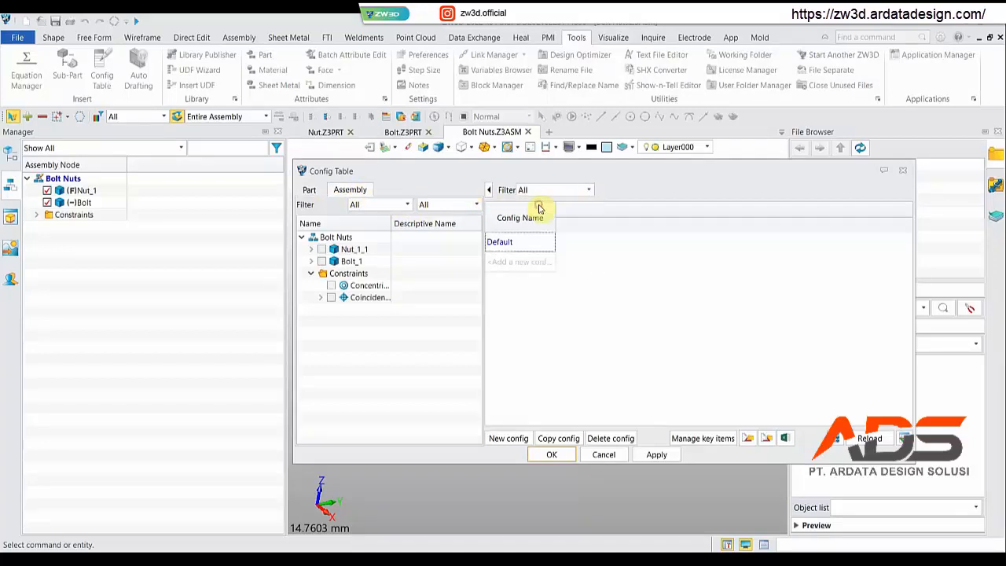
pyautogui.click(320, 297)
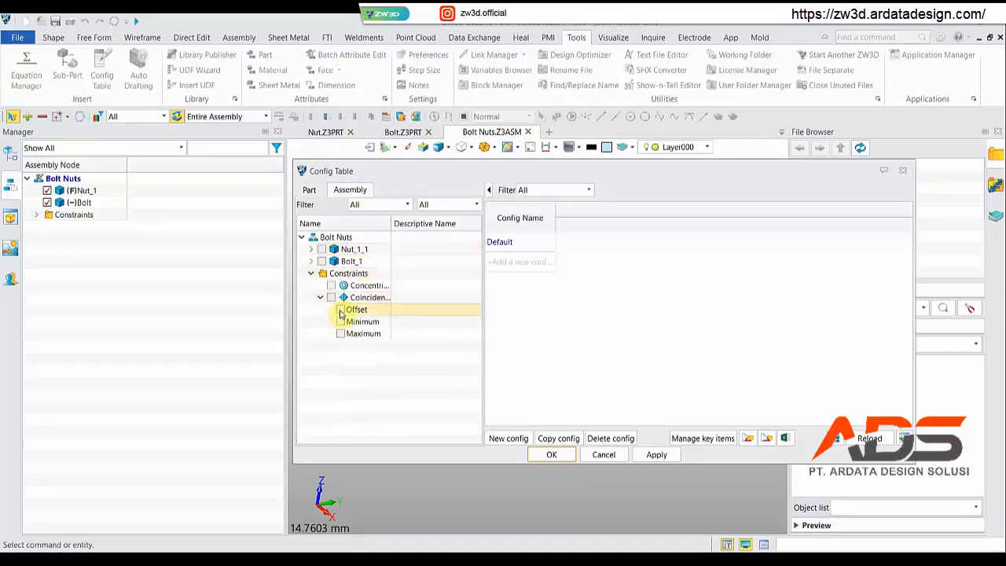
pyautogui.click(340, 310)
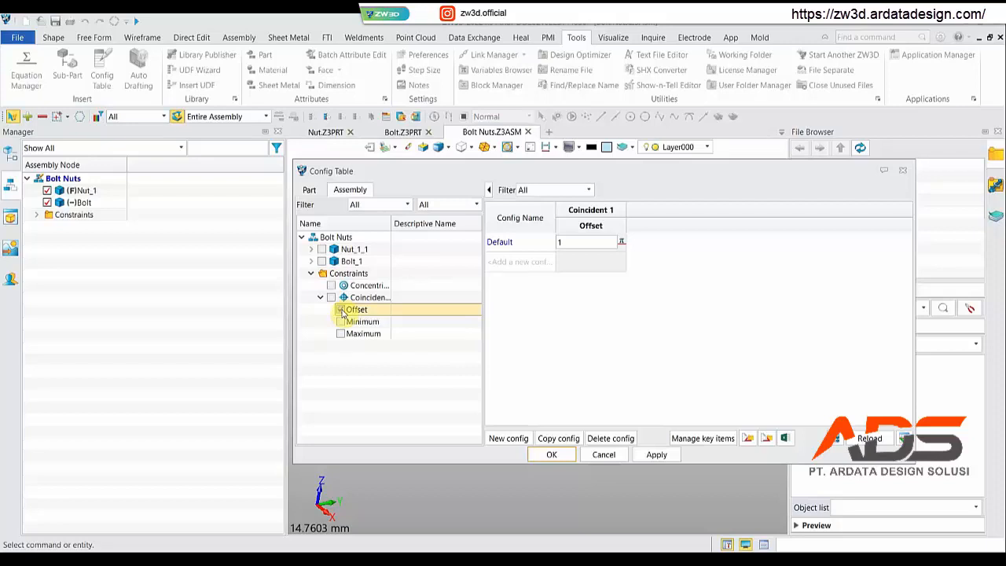
# Add the Part Config and Color parameters of both Nut_1_1 and Bolt_1 to the configuration table.
pyautogui.click(311, 249)
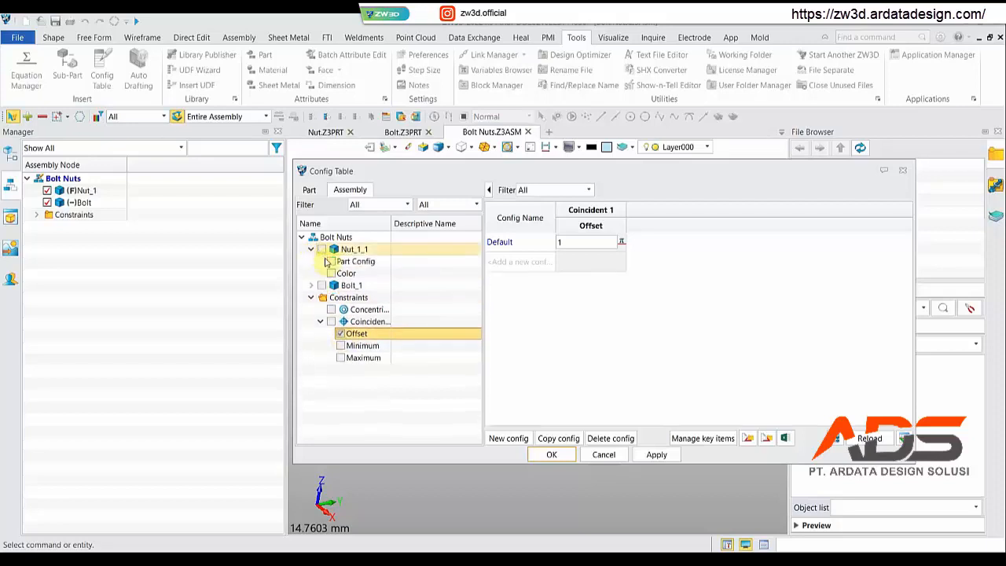
pyautogui.click(331, 261)
pyautogui.click(331, 273)
pyautogui.click(311, 285)
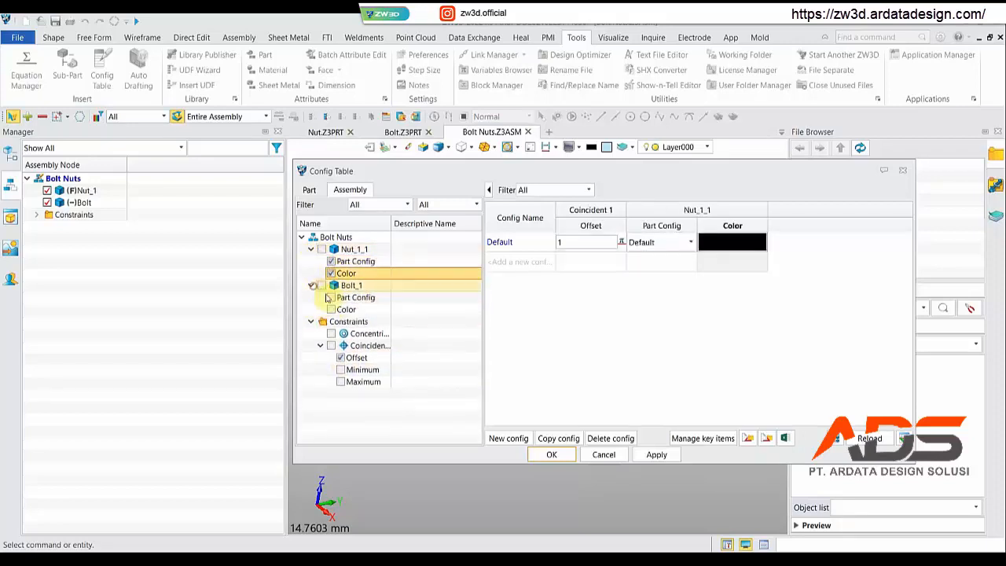
pyautogui.click(331, 297)
pyautogui.click(331, 309)
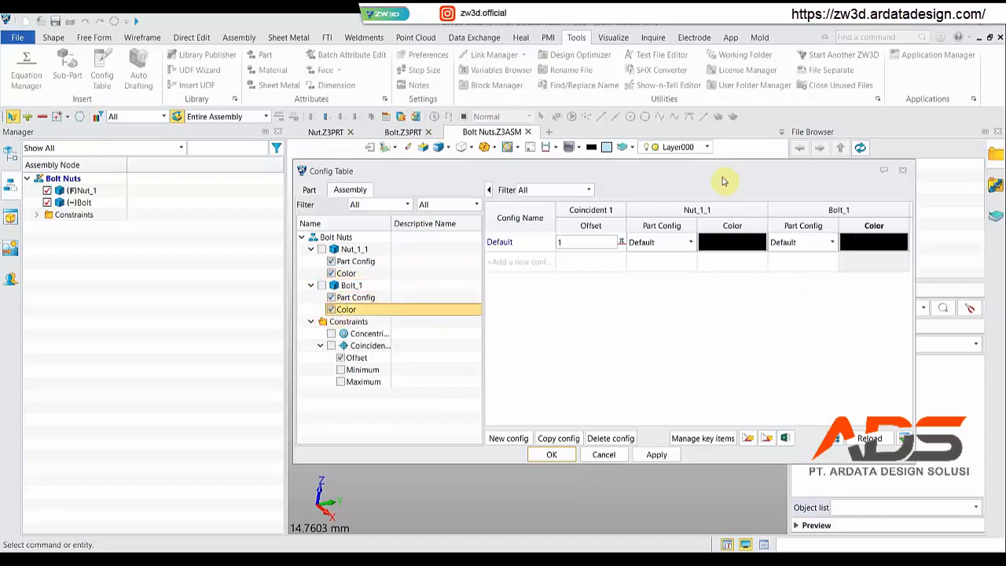
# Set the Color of both Nut_1_1 and Bolt_1 to light cyan in the Default configuration.
pyautogui.moveTo(710, 172); pyautogui.dragTo(608, 175)
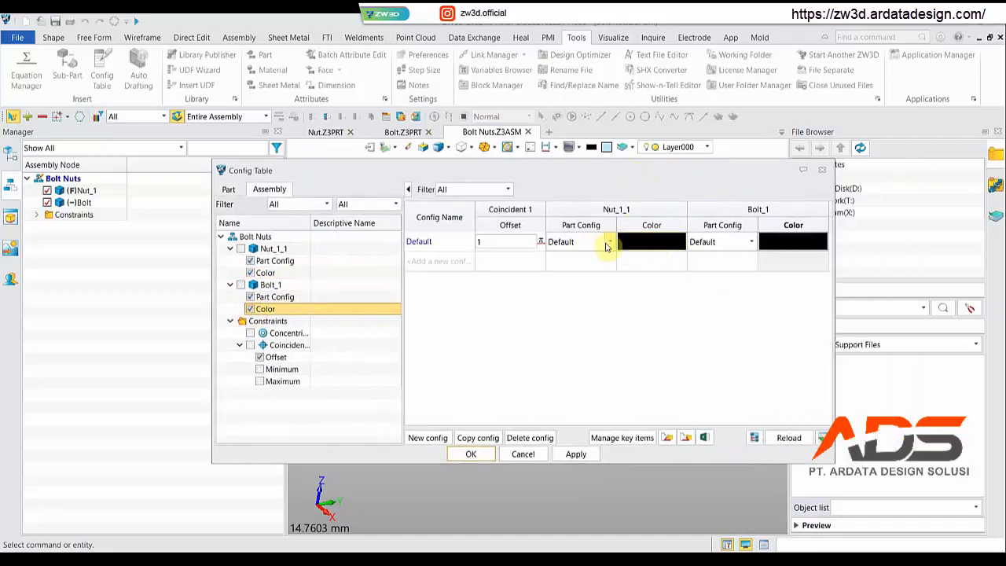
pyautogui.click(756, 243)
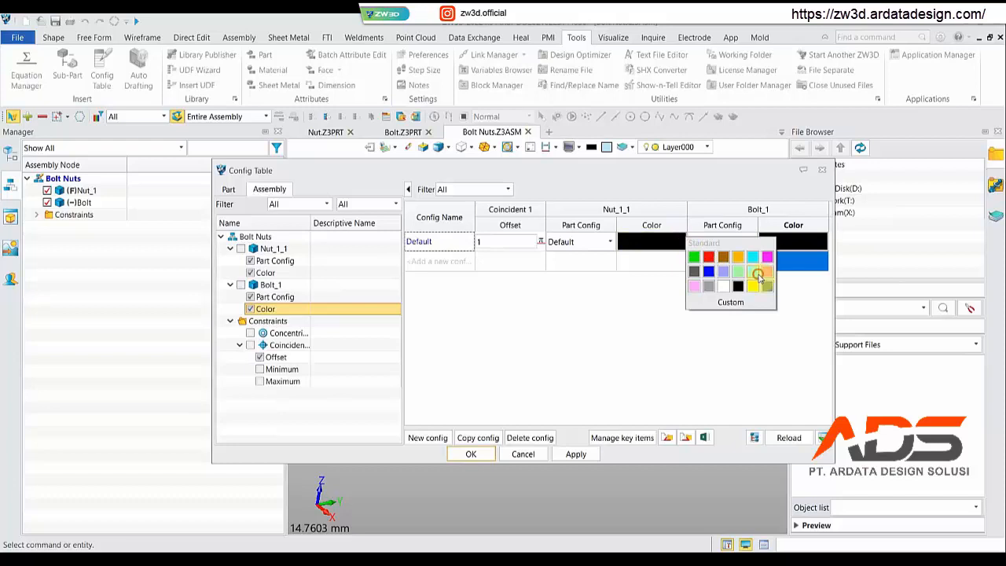
pyautogui.click(758, 273)
pyautogui.click(788, 251)
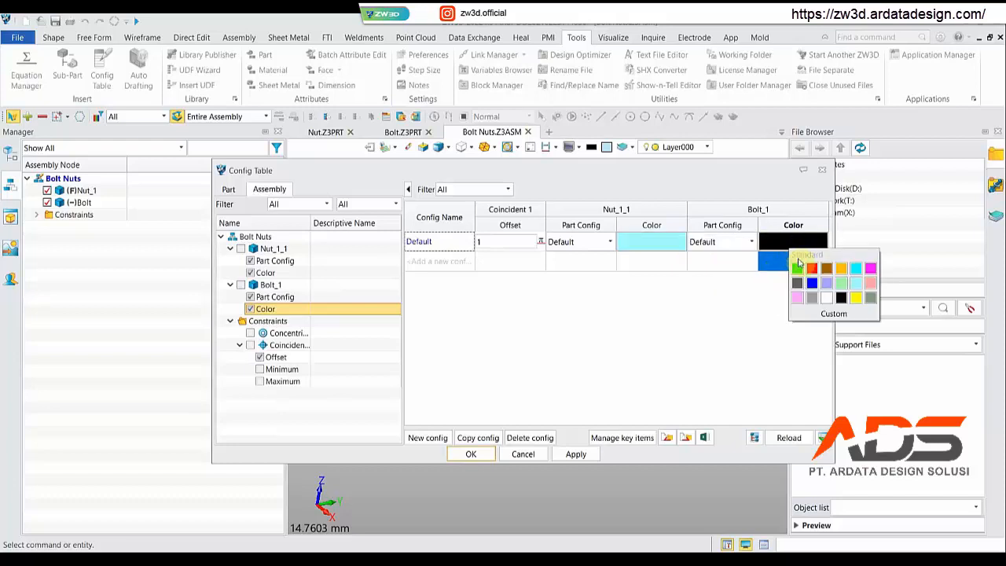
pyautogui.click(856, 284)
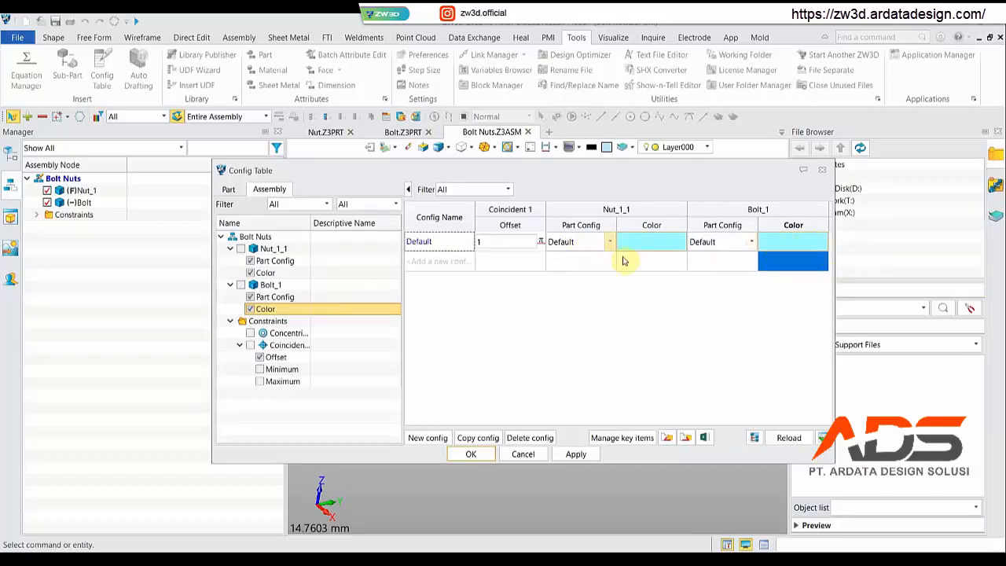
# Add three new configurations named D2, D3 and D4 to the assembly's configuration table.
pyautogui.click(649, 245)
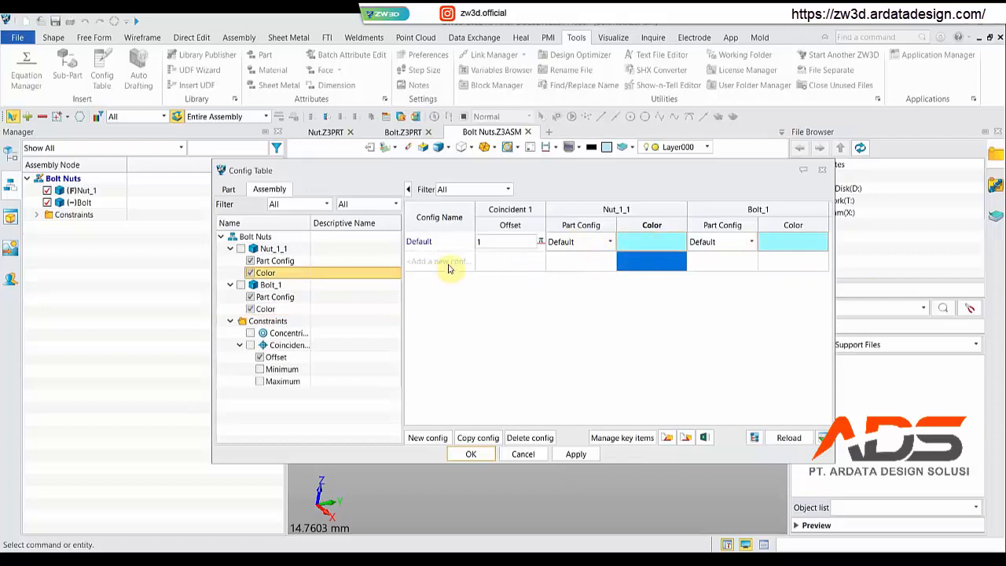
pyautogui.click(428, 438)
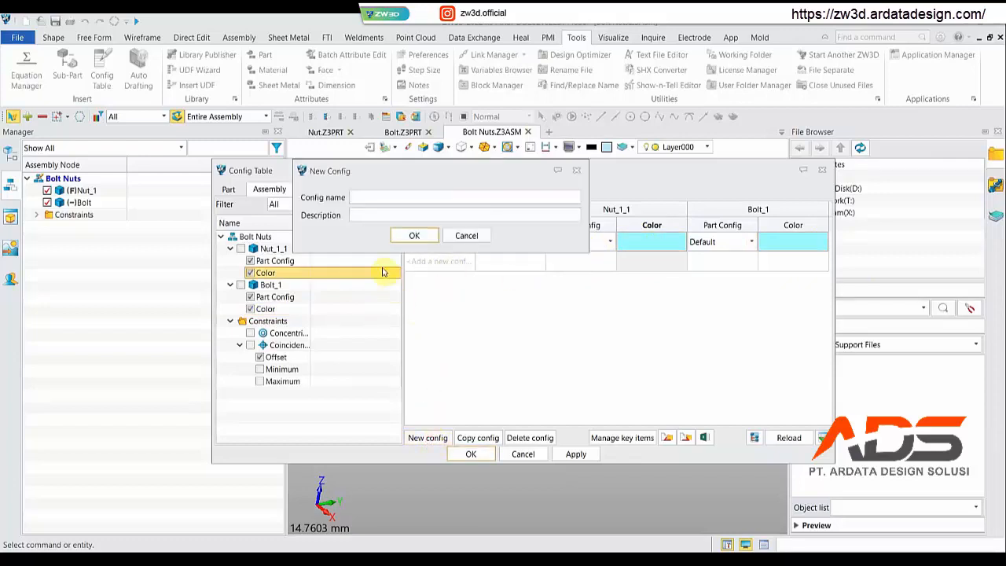
pyautogui.write('D2')
pyautogui.press('Return')
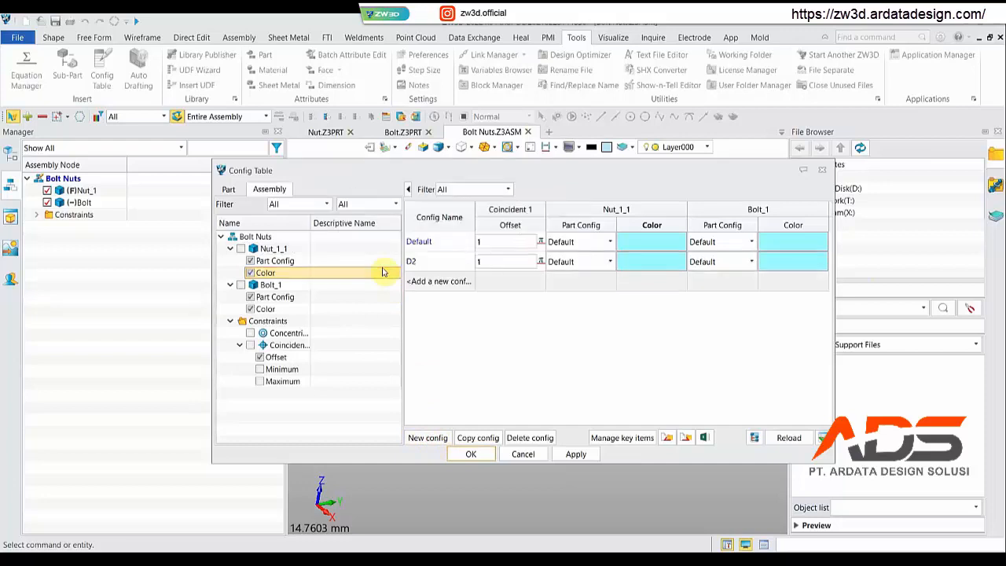
pyautogui.click(437, 440)
pyautogui.write('D3')
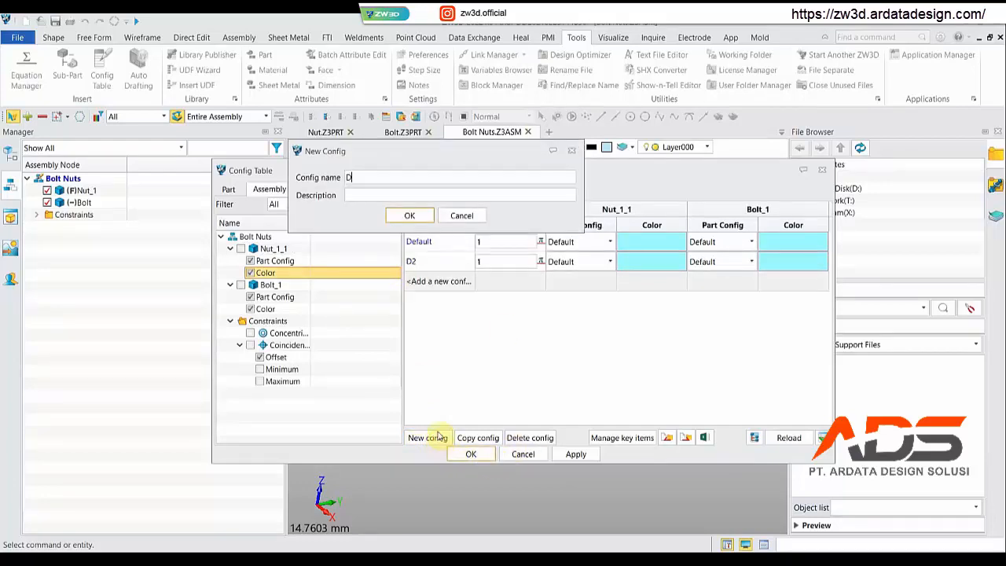
pyautogui.click(415, 216)
pyautogui.click(440, 440)
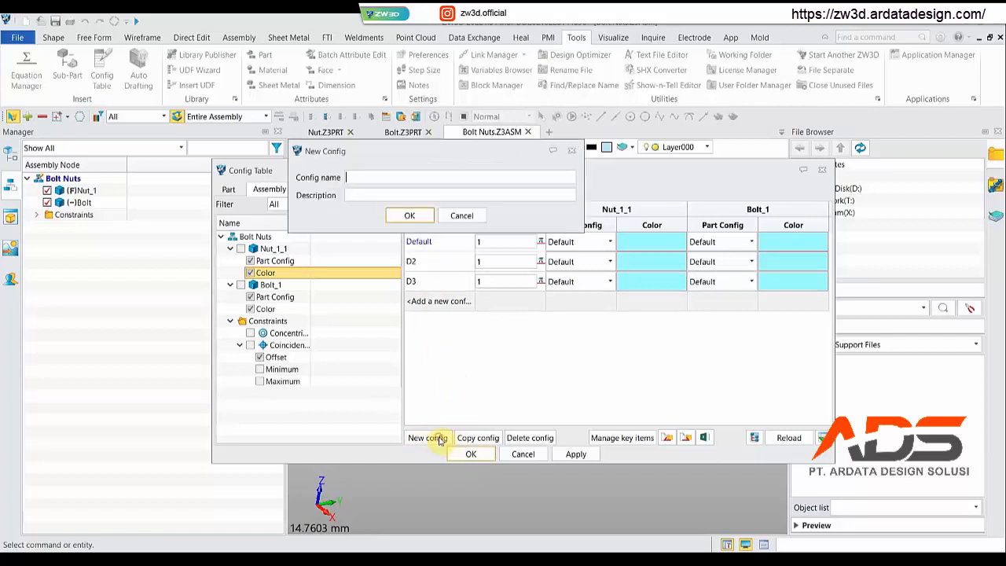
pyautogui.write('D4')
pyautogui.click(410, 216)
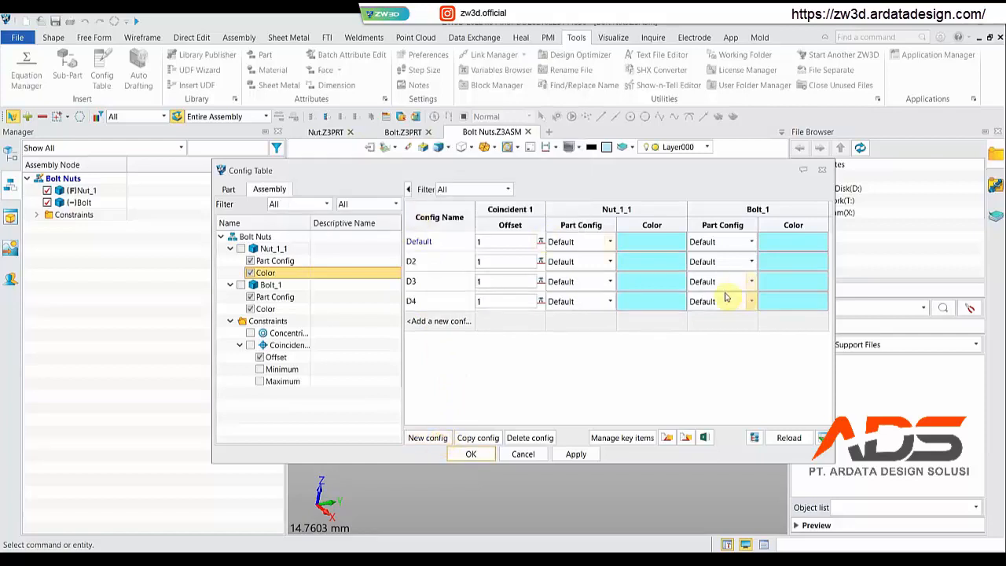
# Check which part configurations are available for Nut_1_1 in the D2 and Default configurations.
pyautogui.click(611, 263)
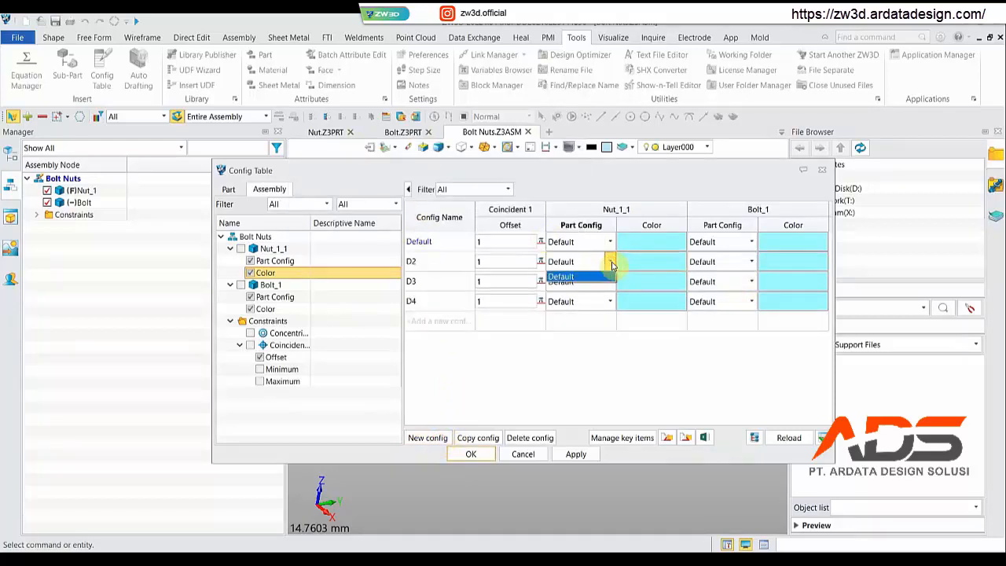
pyautogui.click(612, 263)
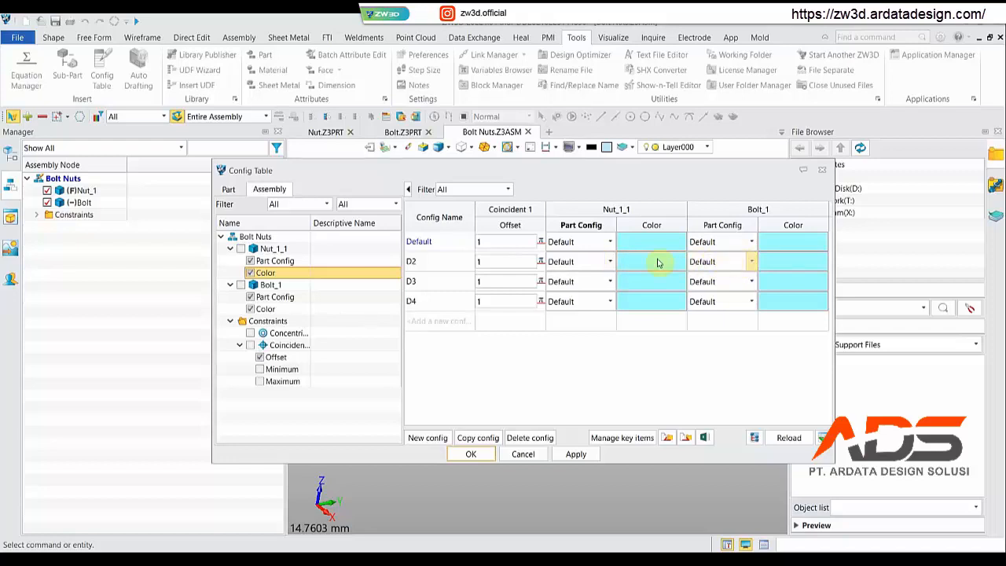
pyautogui.click(609, 243)
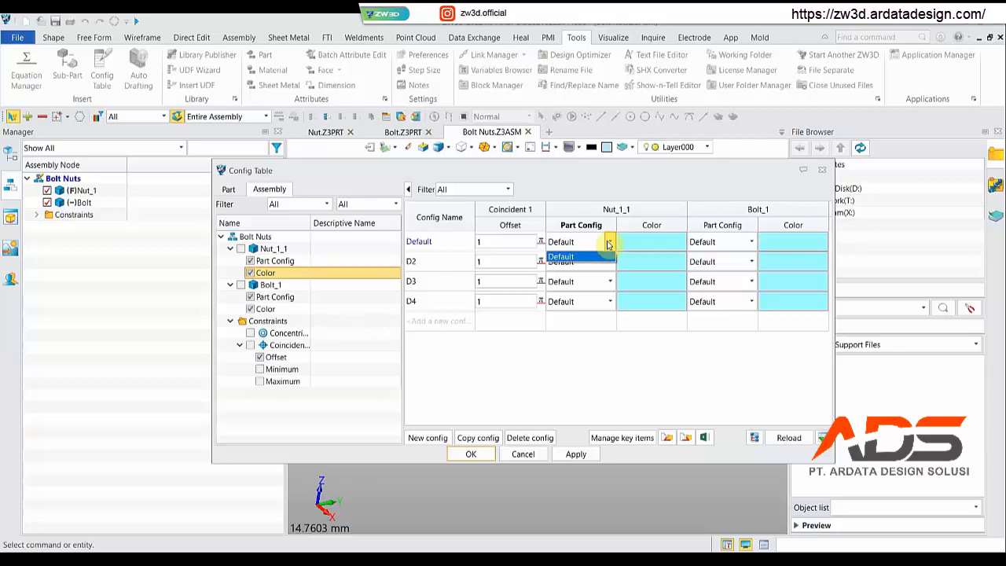
pyautogui.click(608, 244)
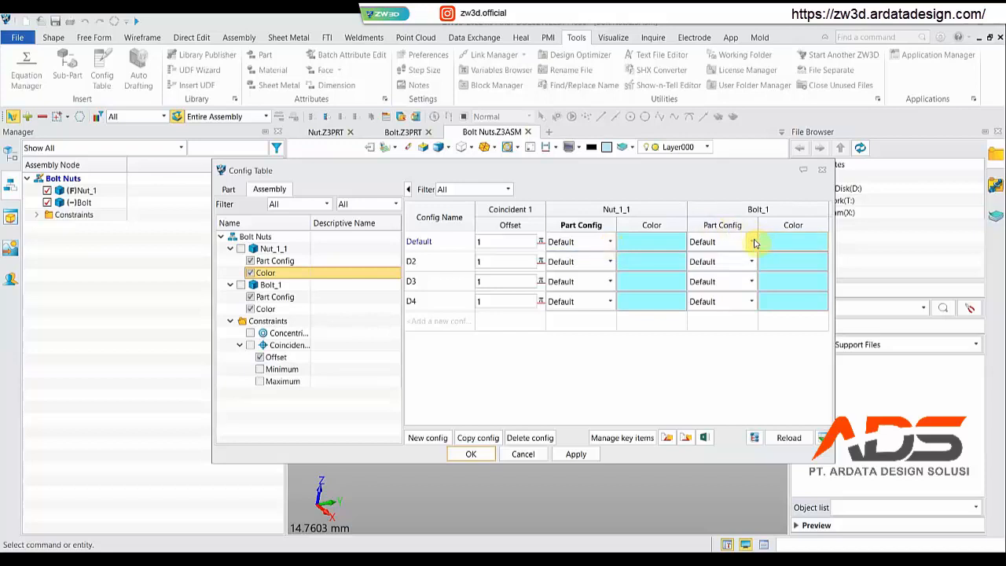
# Set Bolt_1's Part Config to Default, D2, D2.5 and D3 for the Default, D2, D3 and D4 configurations respectively.
pyautogui.click(754, 242)
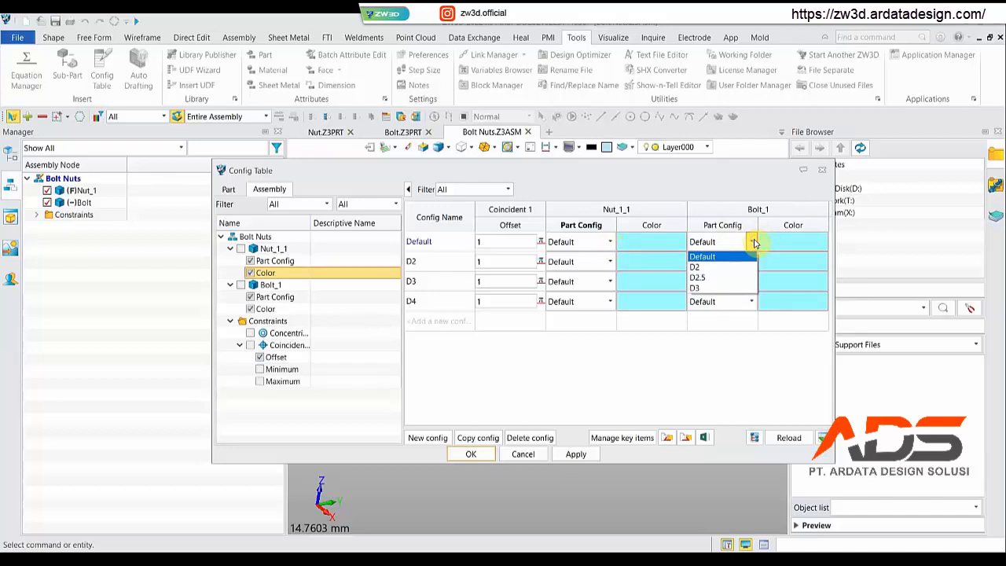
pyautogui.click(732, 267)
pyautogui.click(751, 240)
pyautogui.click(731, 255)
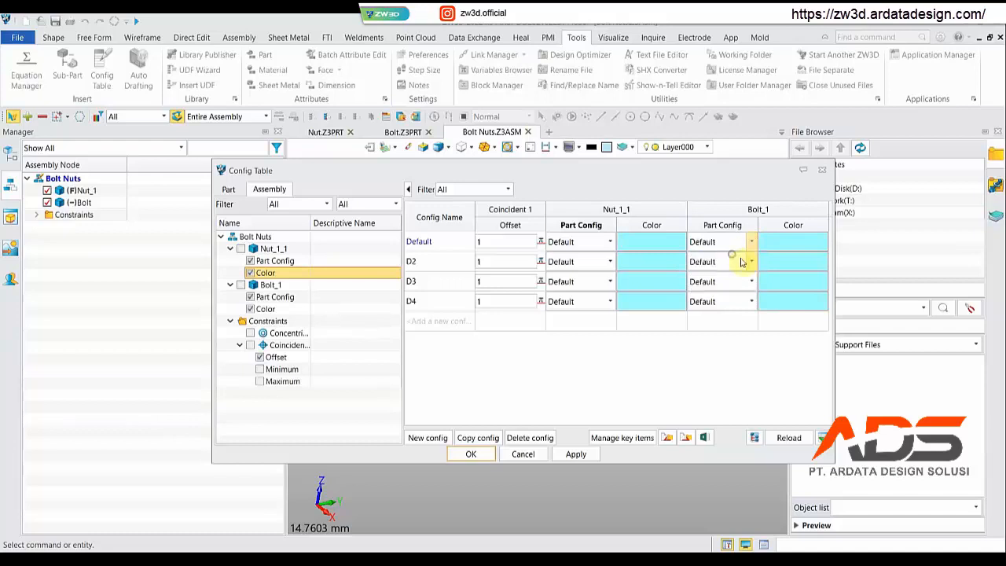
pyautogui.click(740, 262)
pyautogui.click(723, 287)
pyautogui.click(743, 283)
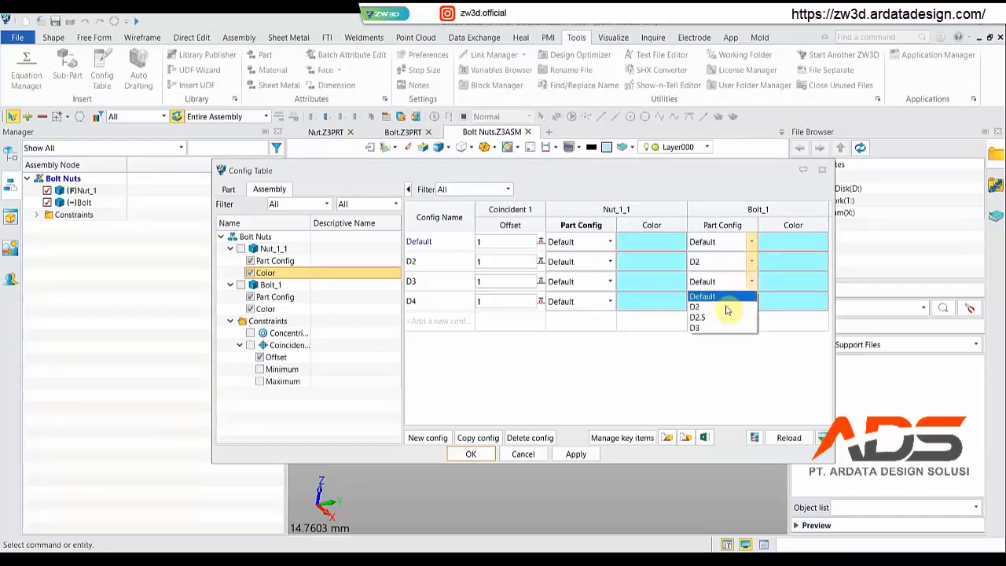
pyautogui.click(721, 316)
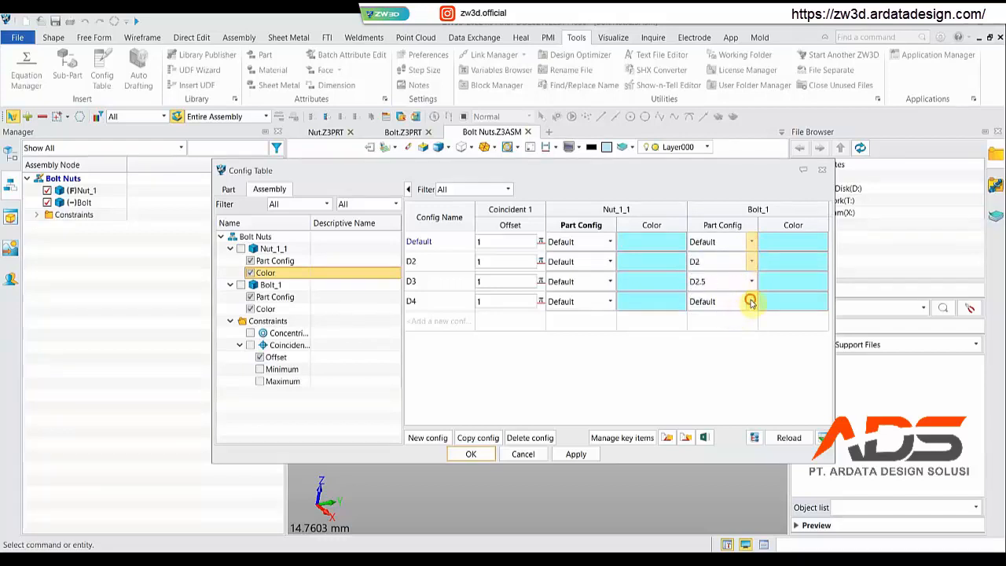
pyautogui.click(751, 301)
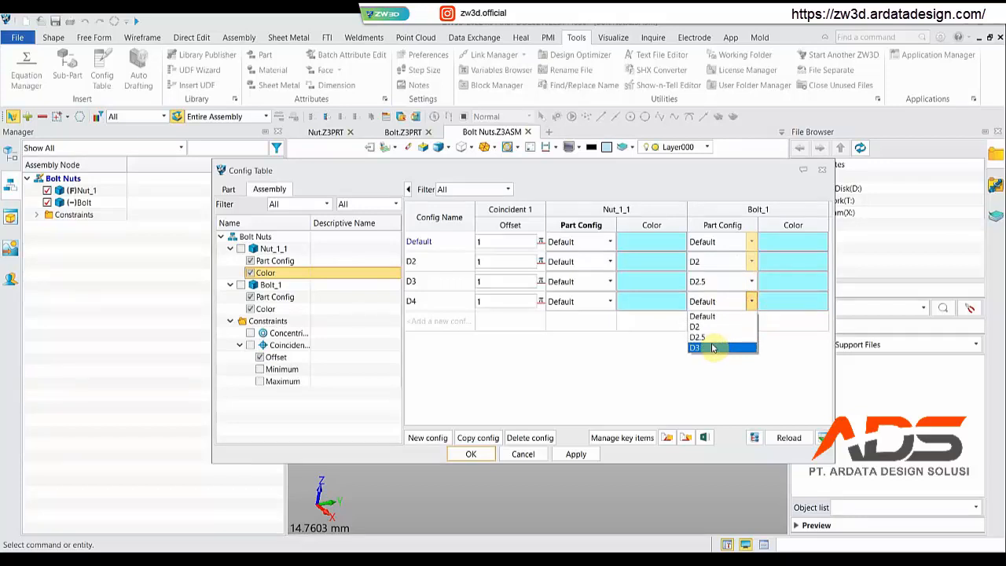
pyautogui.click(713, 348)
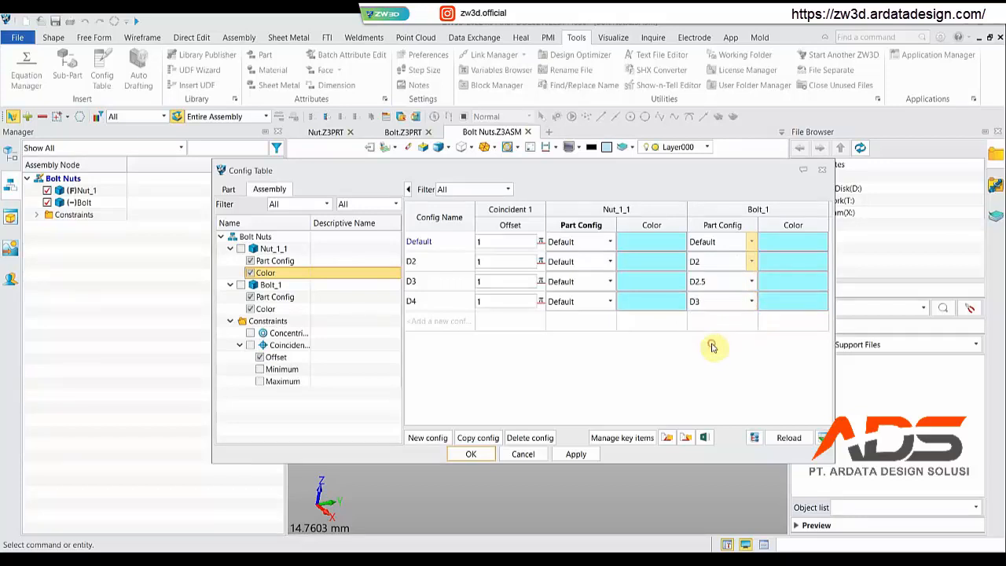
# Set the coincident constraint's Offset to 1.5 for D2, 2 for D3 and 3 for D4.
pyautogui.doubleClick(480, 260)
pyautogui.write('1.5')
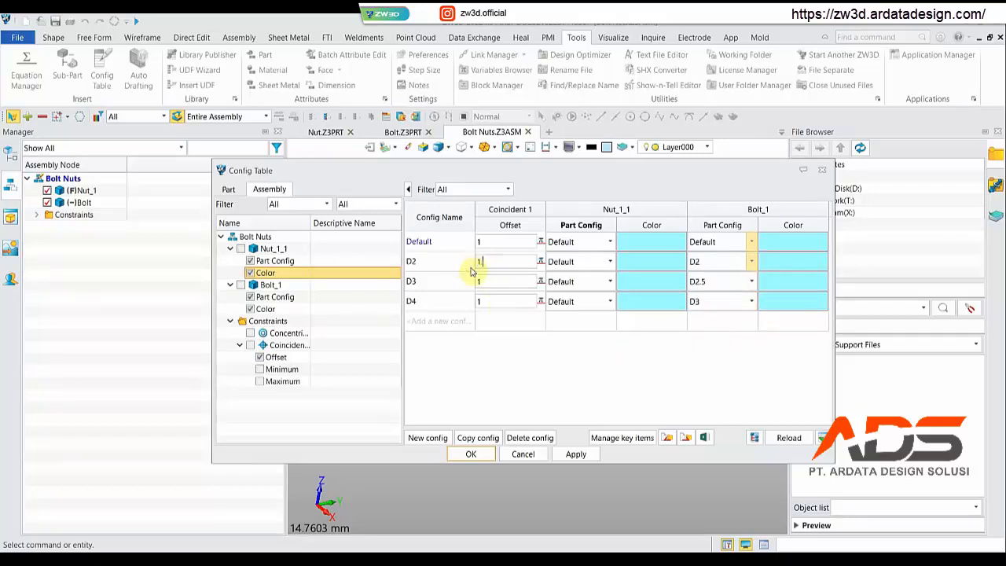
pyautogui.doubleClick(493, 281)
pyautogui.write('2')
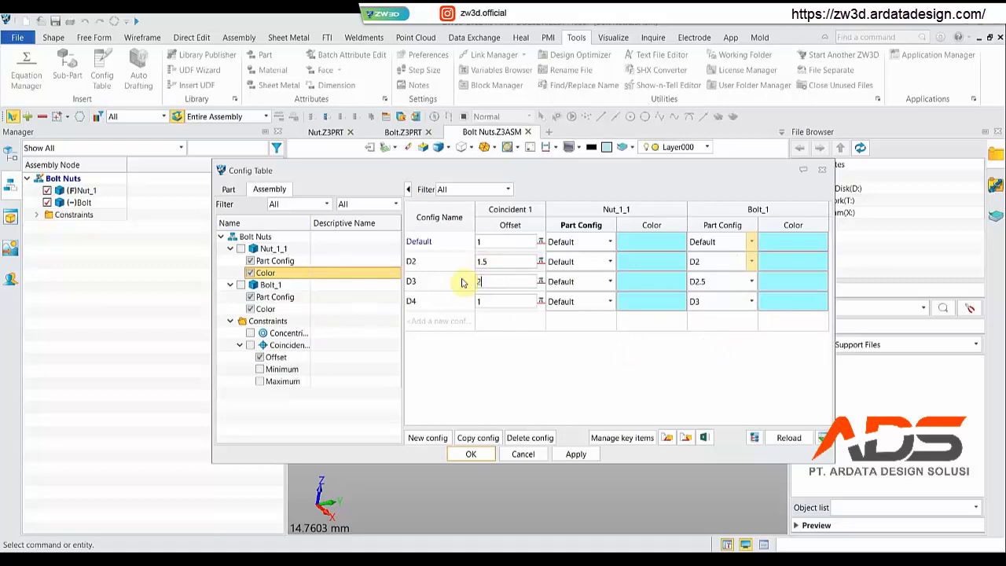
pyautogui.doubleClick(491, 301)
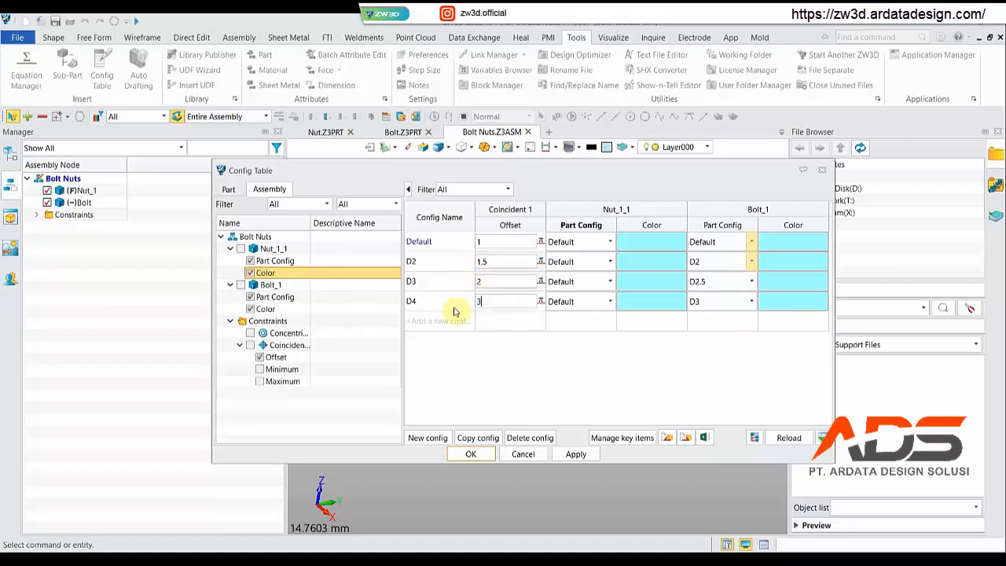
pyautogui.write('3')
pyautogui.click(493, 280)
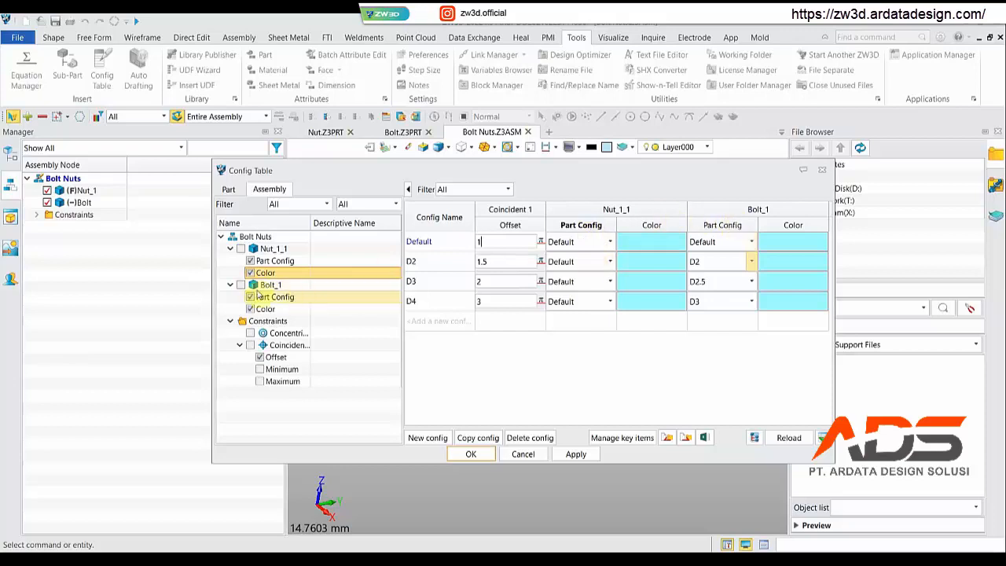
# Try adding the Suppress parameters of Bolt_1 and the concentric constraint to the configuration table, removing each again.
pyautogui.click(240, 284)
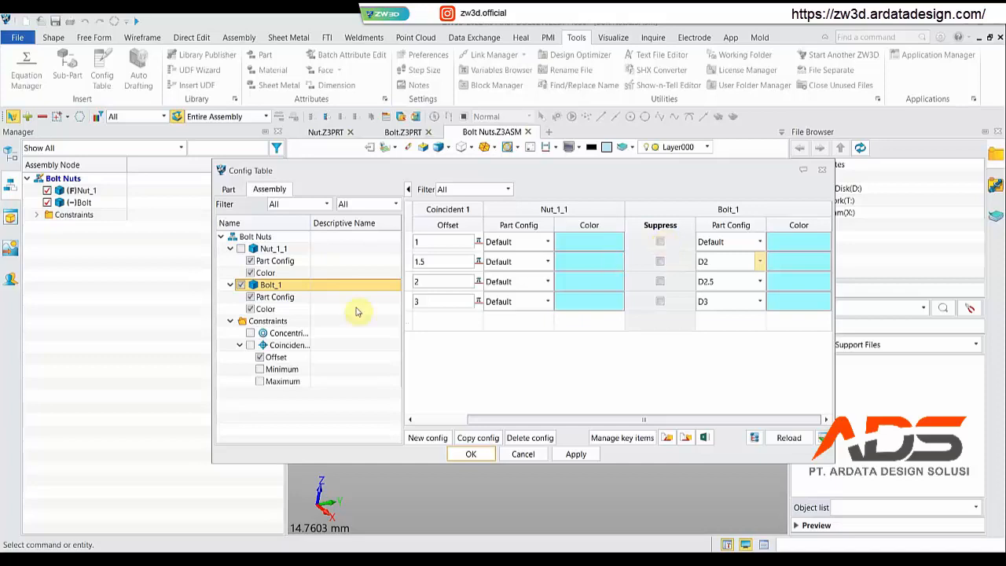
pyautogui.click(240, 285)
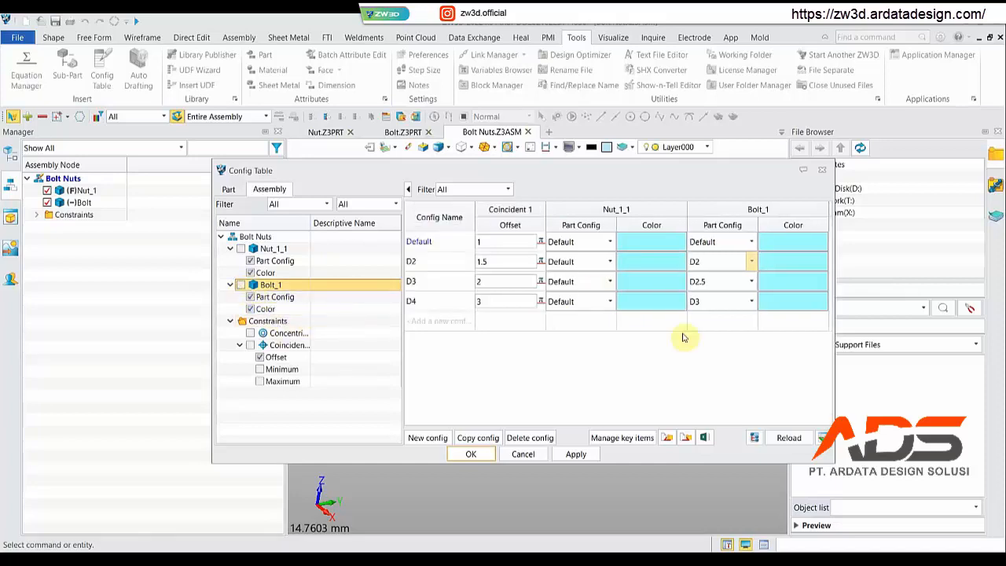
pyautogui.click(249, 333)
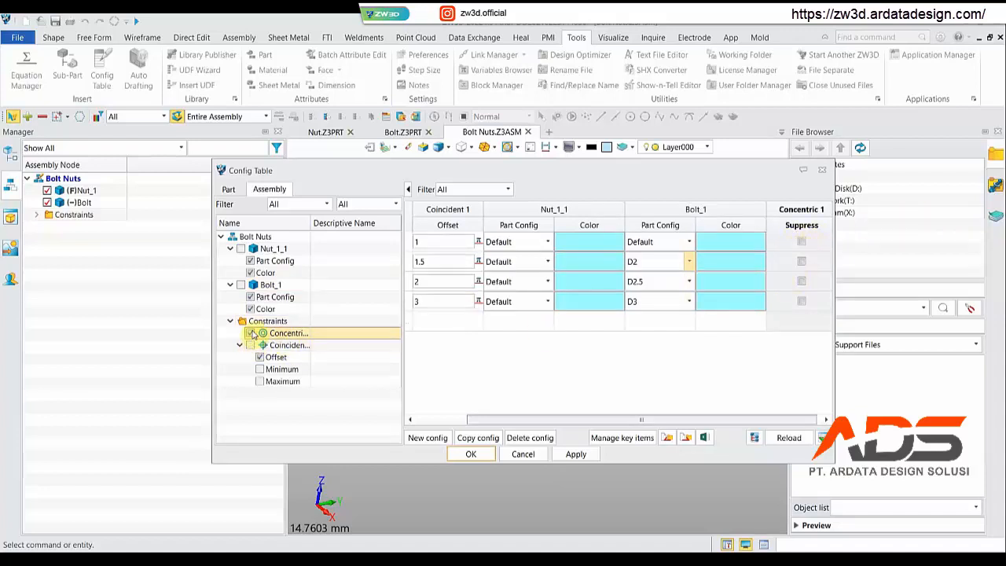
pyautogui.click(249, 333)
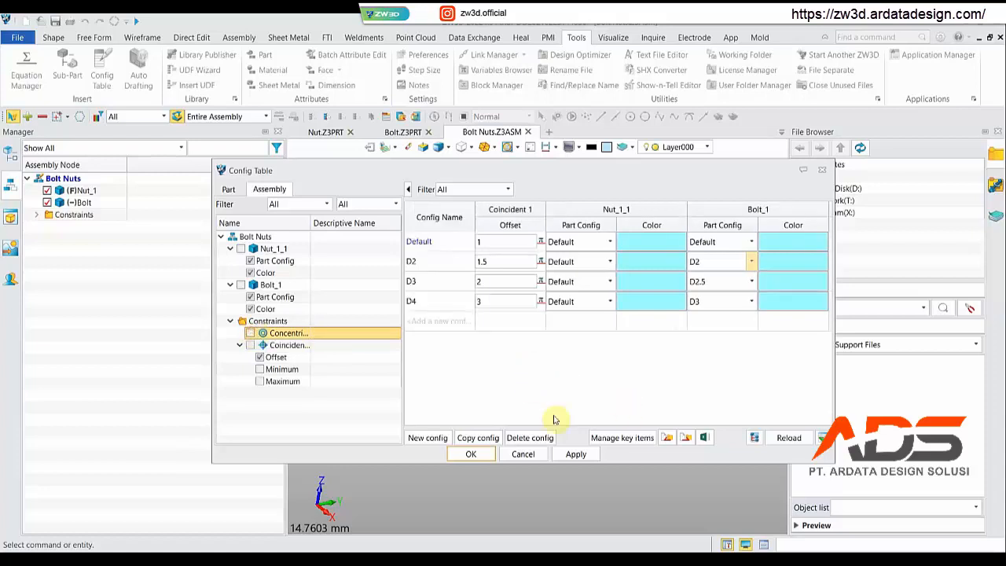
# Apply and close the configuration table, and show the assembly's feature history with its part configurations.
pyautogui.click(575, 453)
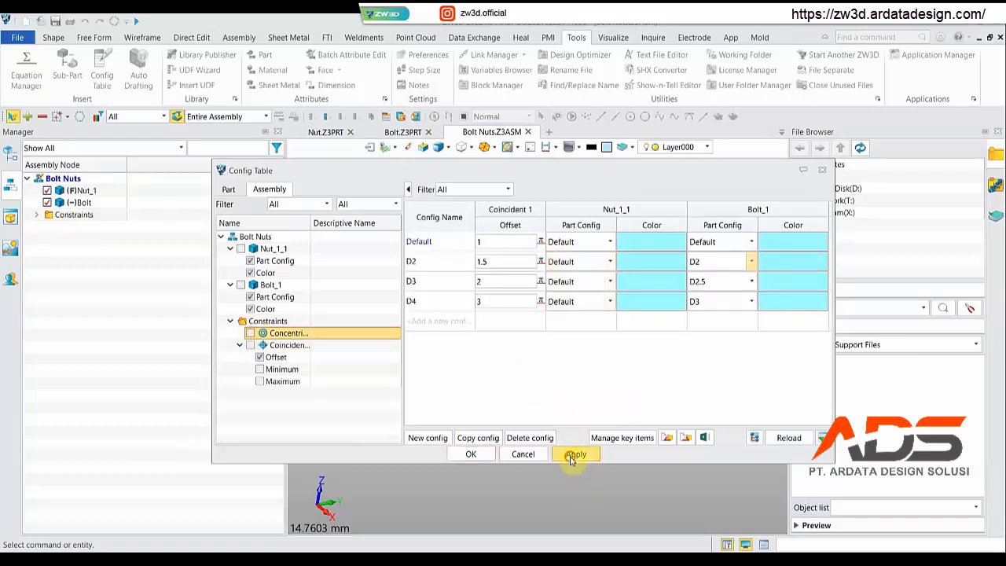
pyautogui.click(470, 456)
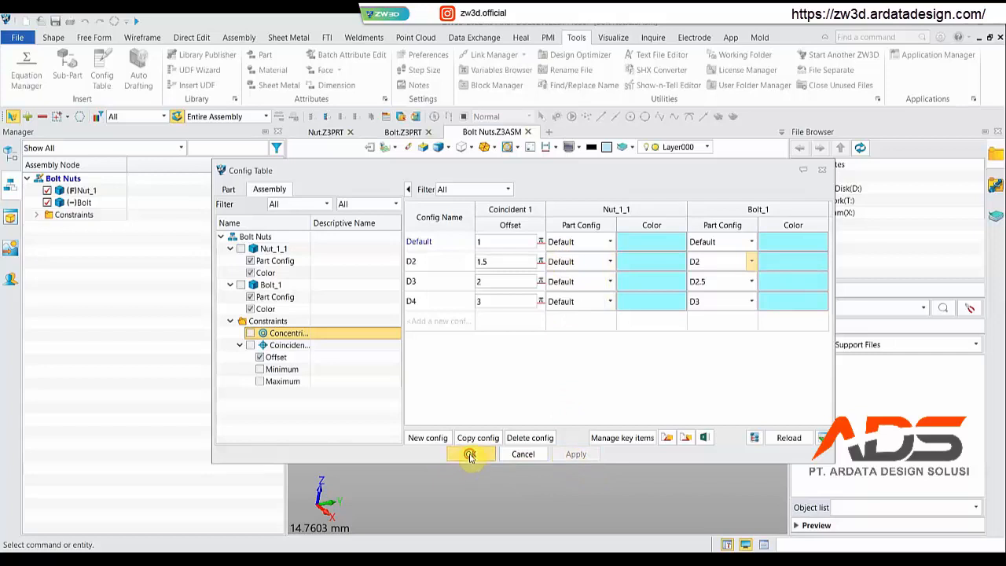
pyautogui.click(12, 219)
pyautogui.click(11, 187)
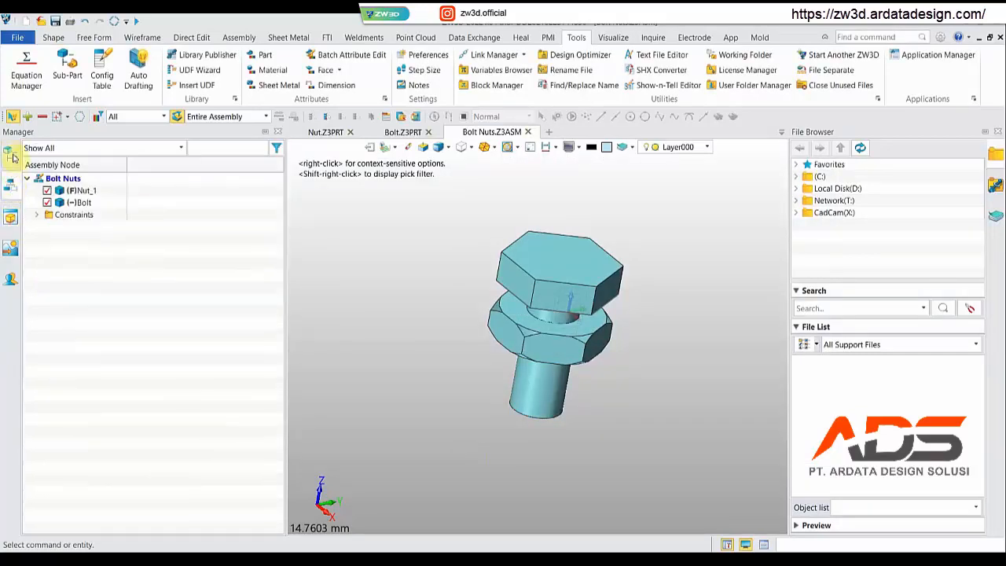
pyautogui.click(11, 156)
# Activate the D2, D3, D4 and Default configurations in turn to compare the bolt size and offset in the model.
pyautogui.doubleClick(69, 214)
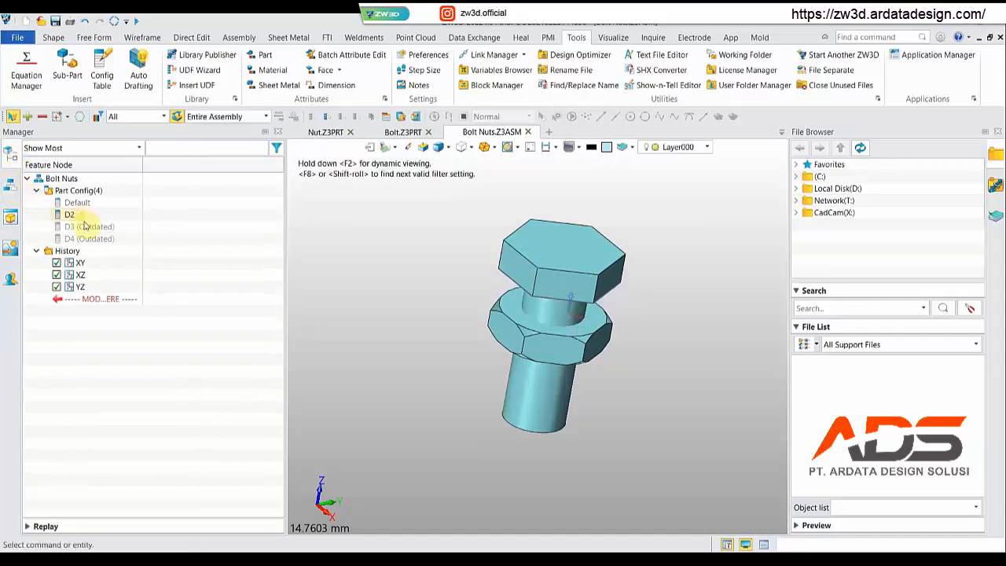
pyautogui.doubleClick(69, 238)
pyautogui.doubleClick(88, 227)
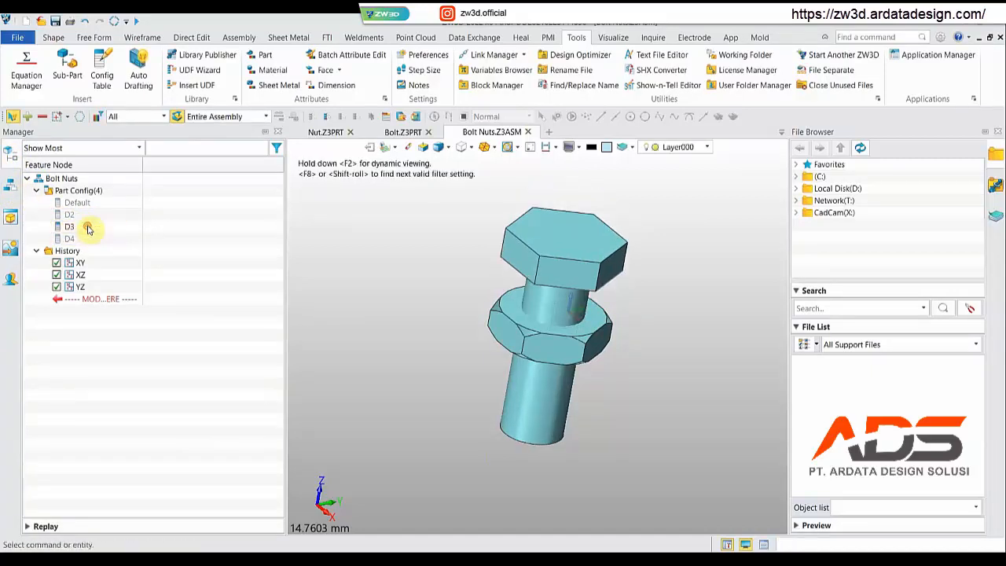
pyautogui.doubleClick(72, 203)
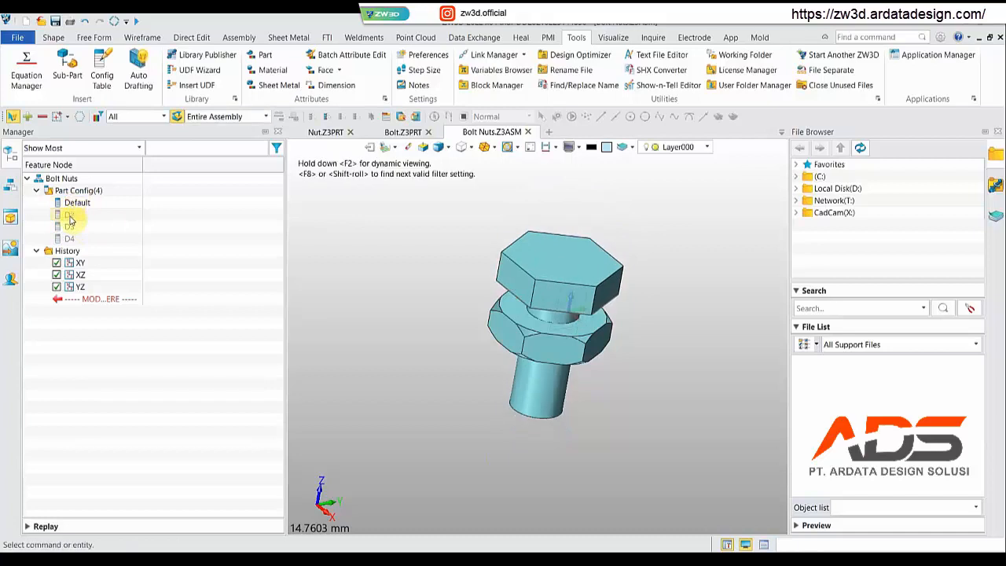
pyautogui.doubleClick(71, 216)
pyautogui.doubleClick(72, 227)
pyautogui.doubleClick(70, 238)
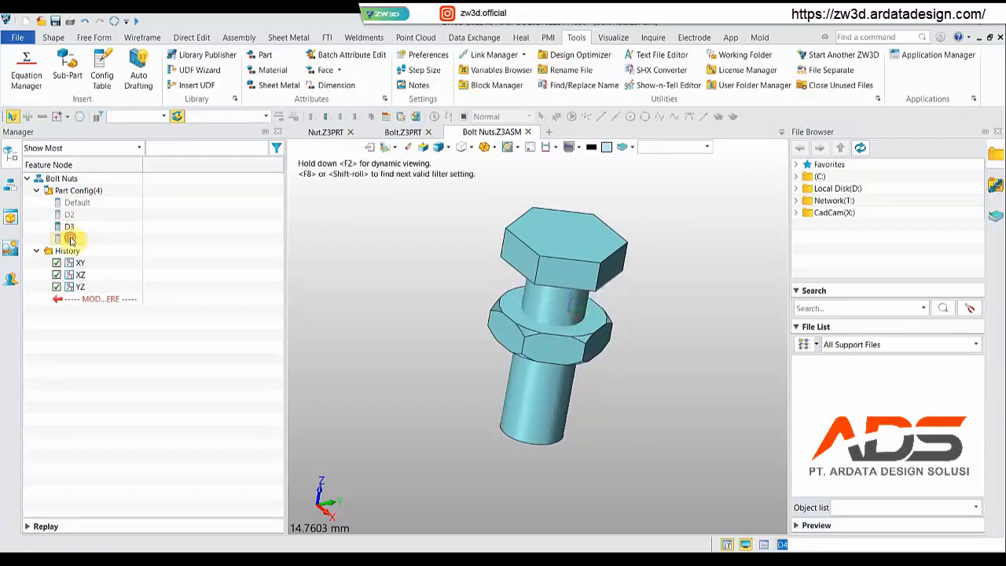
pyautogui.doubleClick(75, 203)
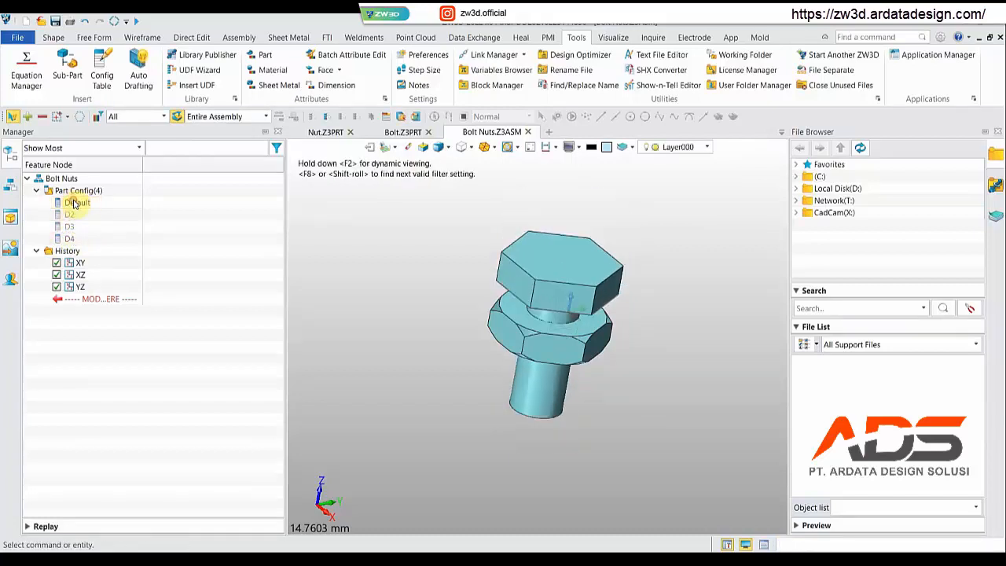
pyautogui.doubleClick(69, 214)
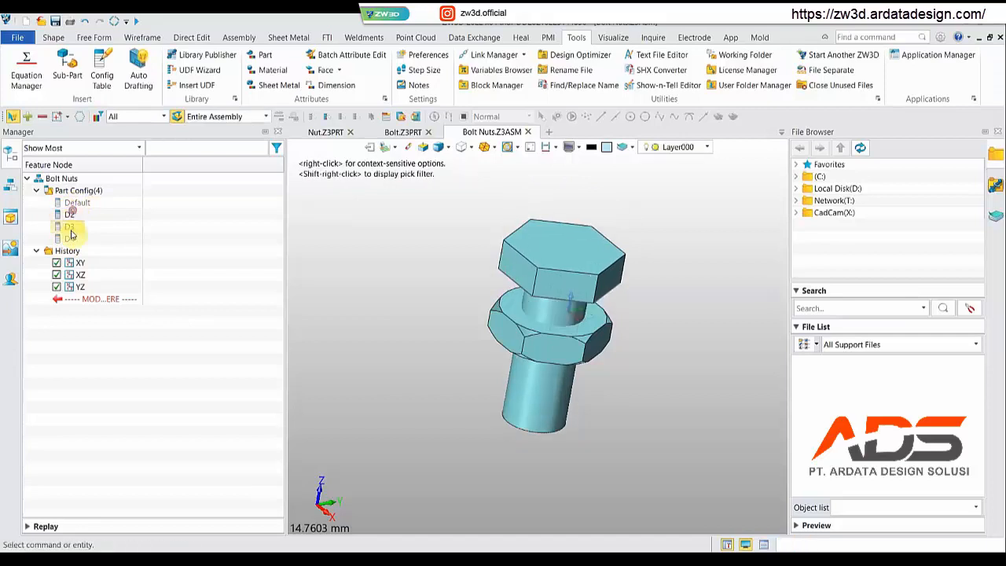
pyautogui.doubleClick(70, 239)
# Activate the Default part configuration and save the modified Bolt Nuts assembly together with its Bolt part.
pyautogui.doubleClick(73, 202)
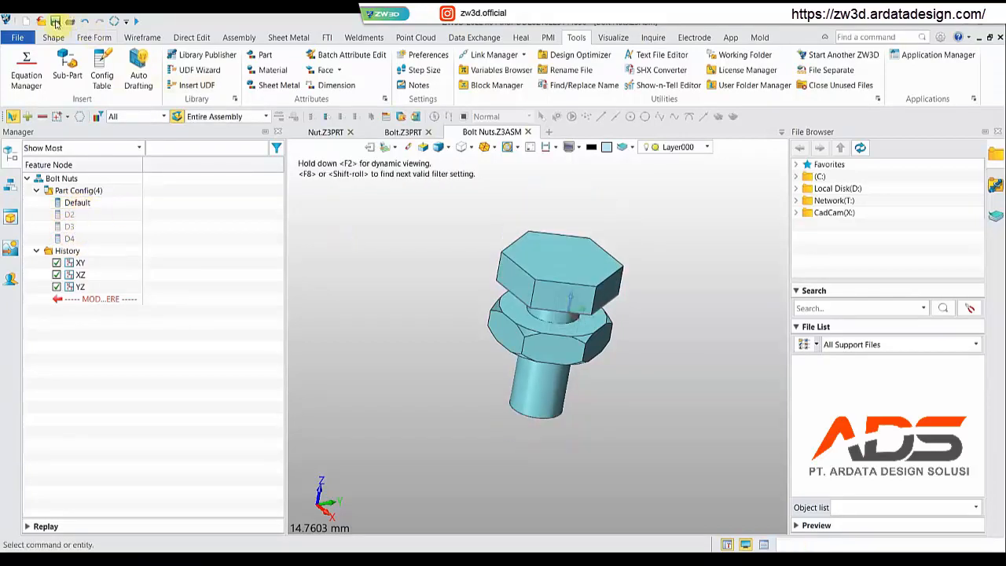
pyautogui.click(55, 22)
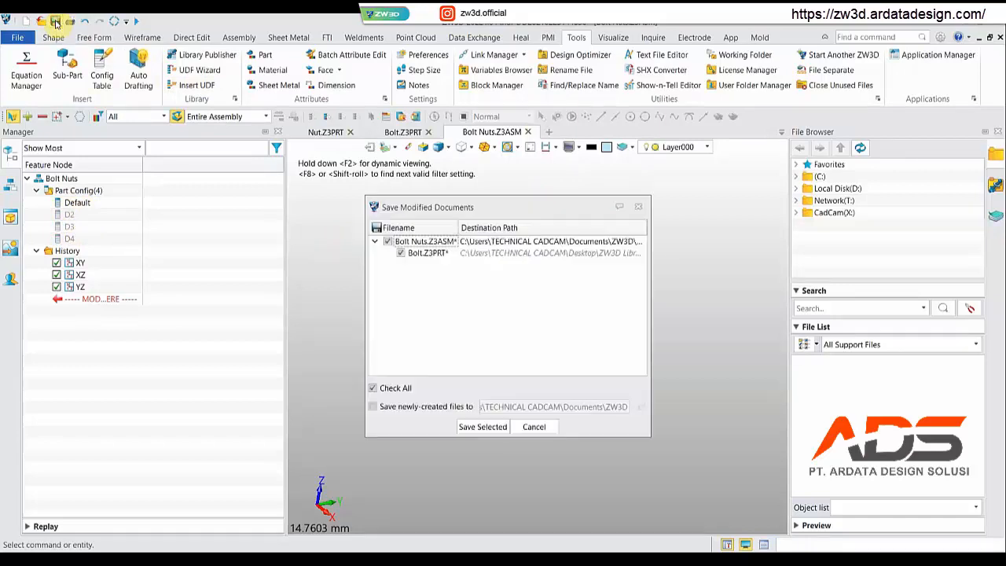
pyautogui.click(485, 427)
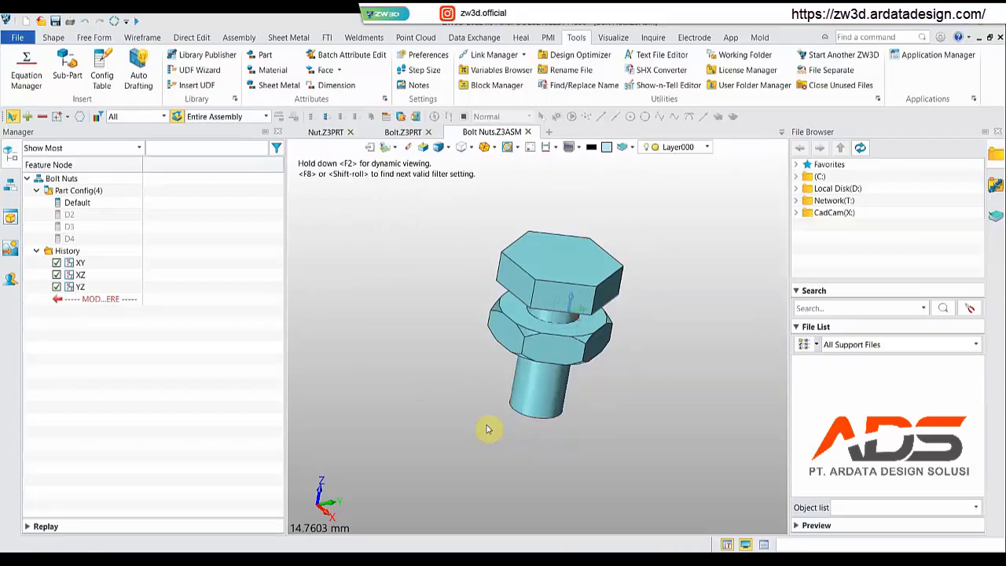
# Create a new standard assembly named Assembly001 and insert Bolt Nuts.Z3ASM at the origin with the Default configuration, without adding constraints.
pyautogui.click(549, 132)
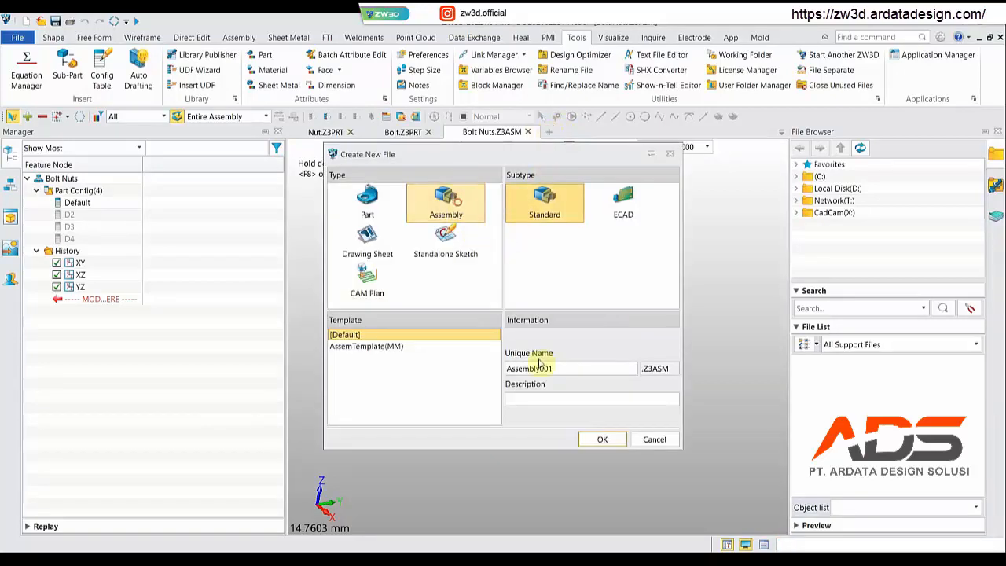
pyautogui.click(589, 439)
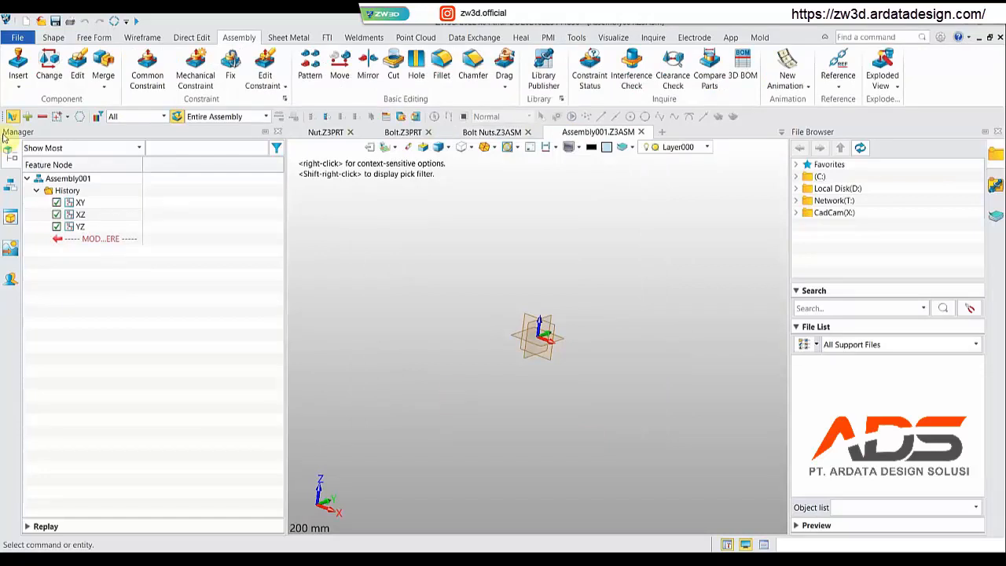
pyautogui.click(18, 66)
pyautogui.click(94, 204)
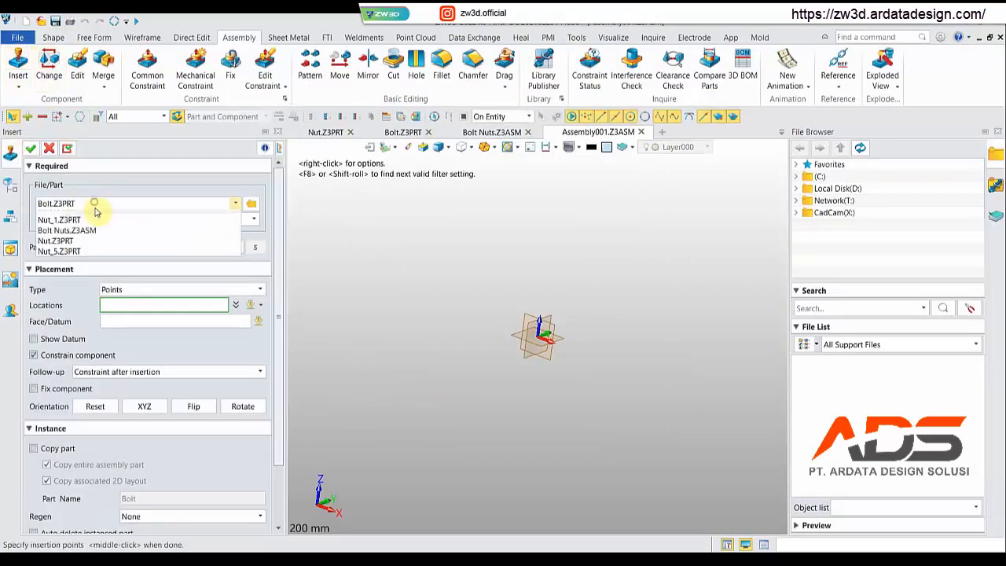
pyautogui.click(86, 233)
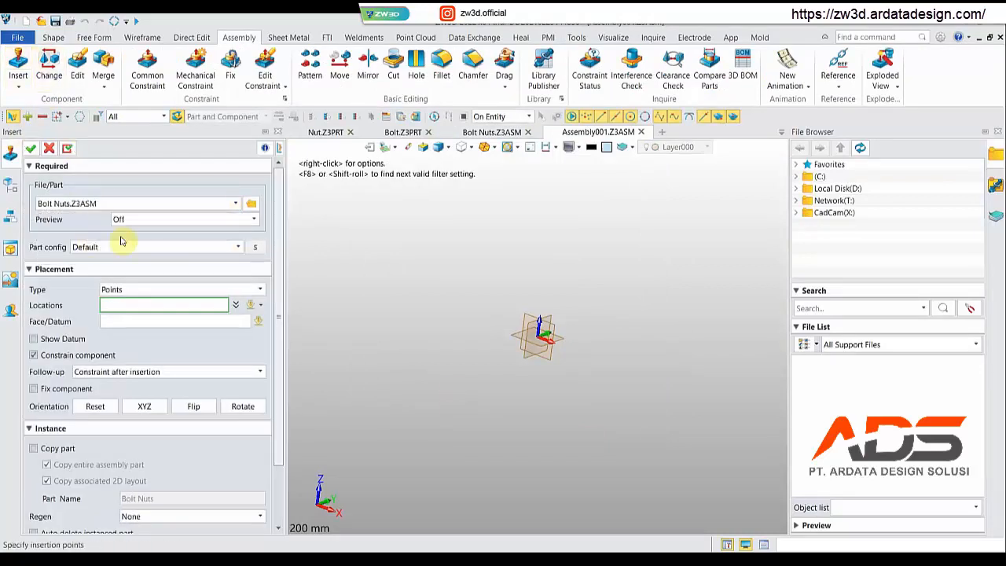
pyautogui.click(536, 335)
pyautogui.click(31, 150)
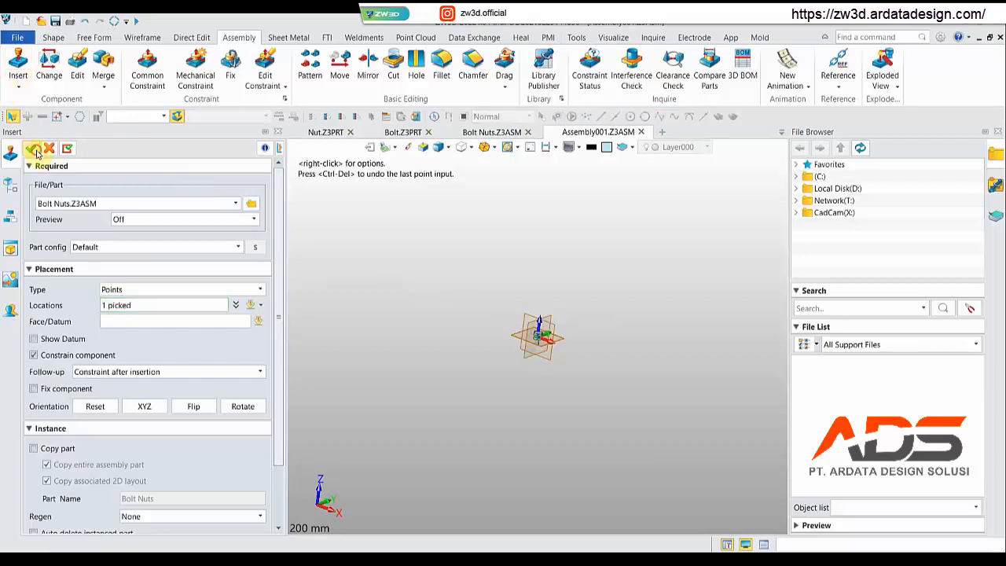
pyautogui.click(50, 148)
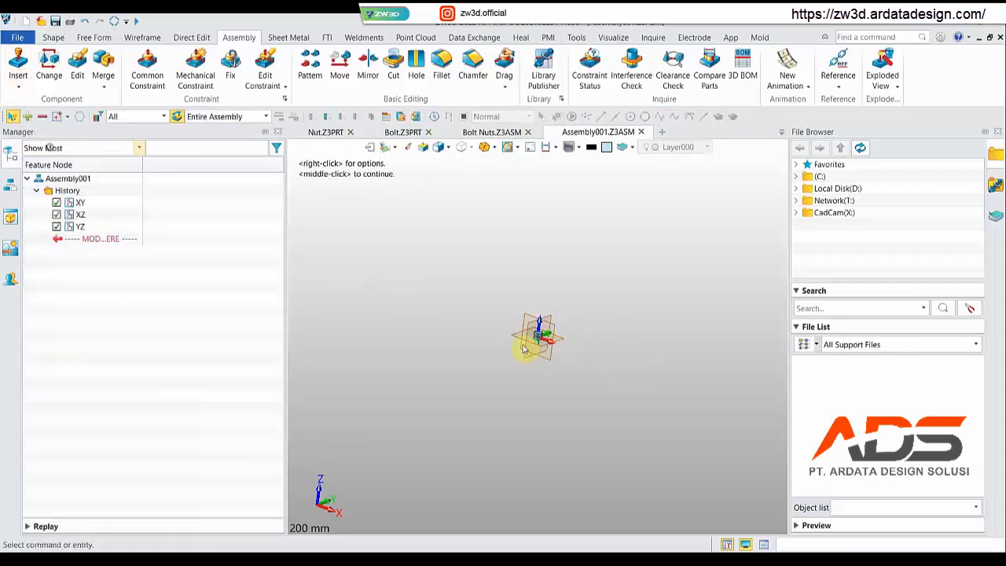
pyautogui.scroll(6, 524, 348)
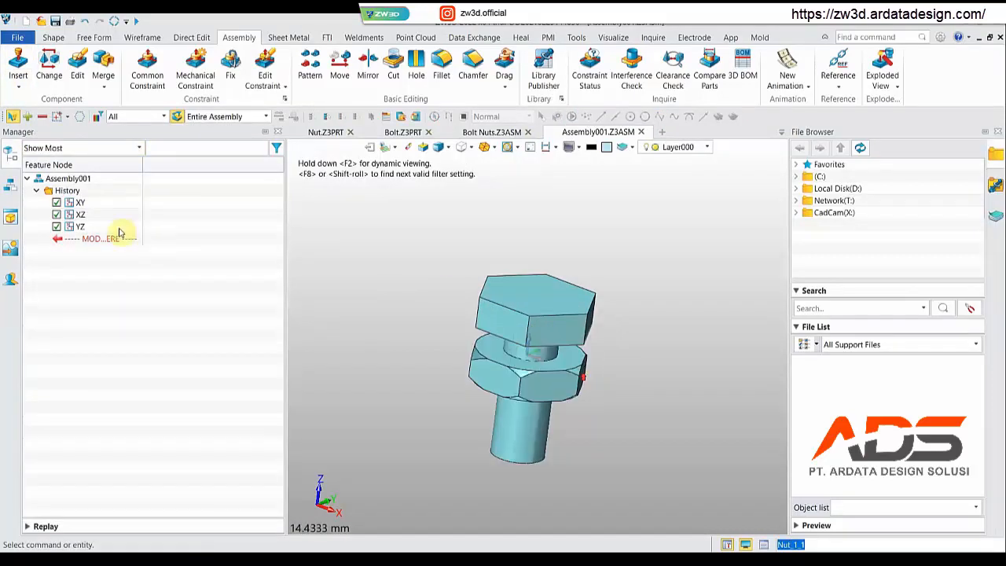
# Show the assembly structure and switch the inserted Bolt Nuts component between its configurations, including D2 and D3, to compare size and offset.
pyautogui.click(10, 184)
pyautogui.rightClick(90, 194)
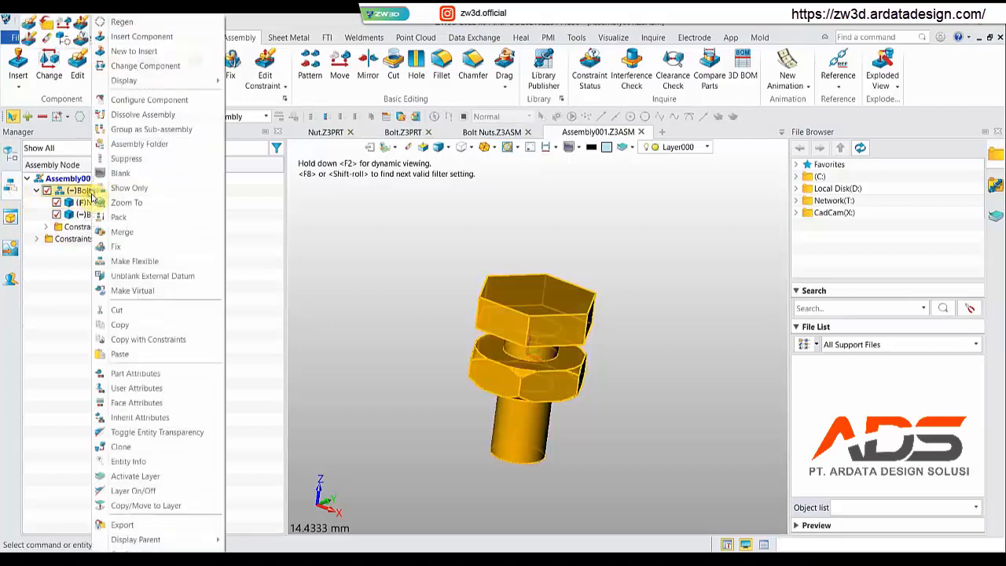
pyautogui.moveTo(181, 539)
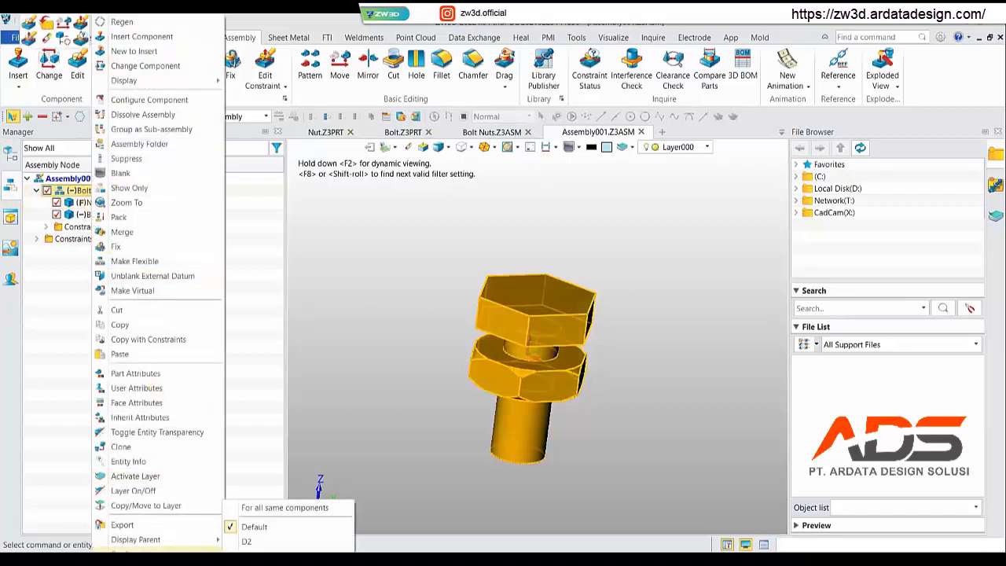
pyautogui.click(250, 541)
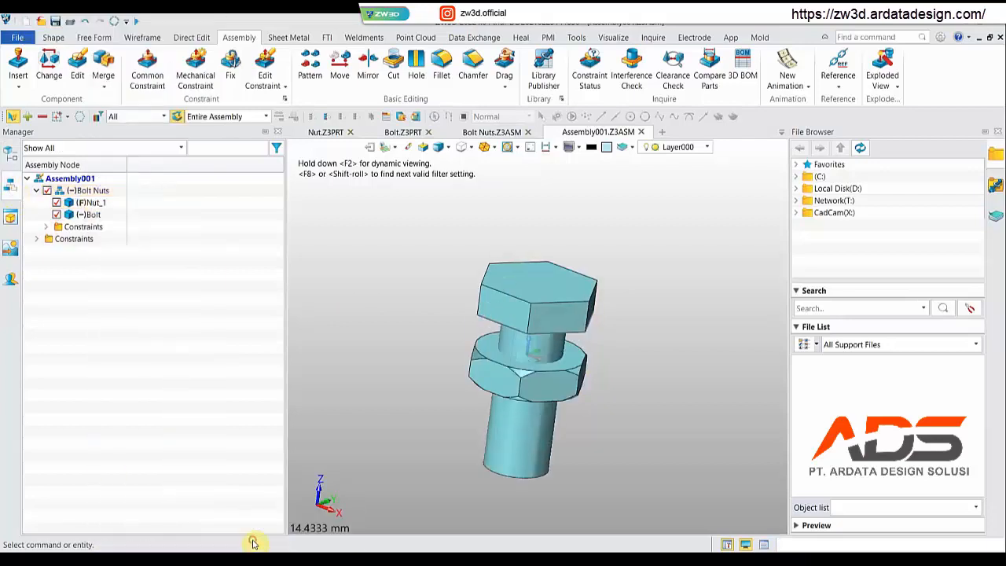
pyautogui.rightClick(90, 194)
pyautogui.moveTo(188, 541)
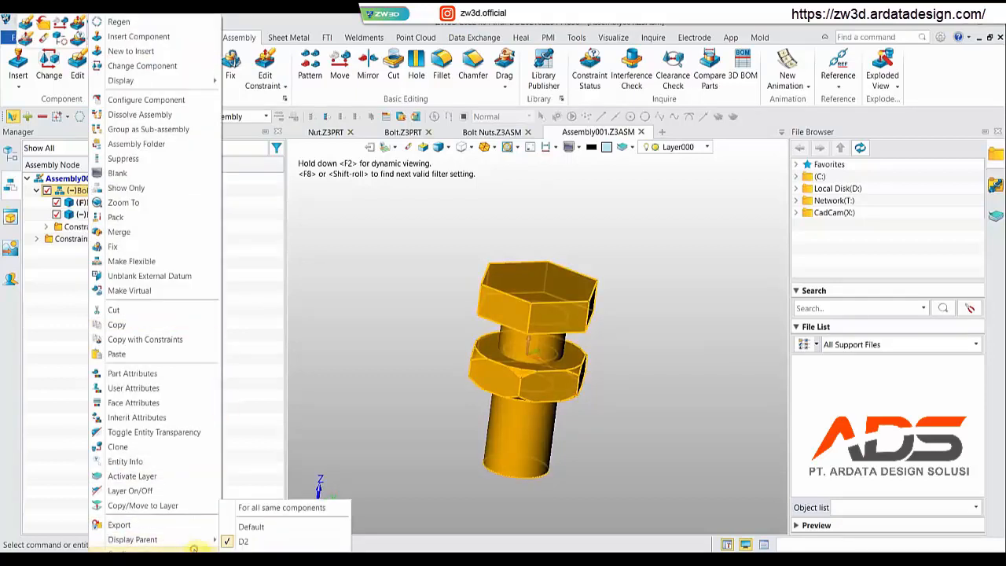
pyautogui.click(251, 527)
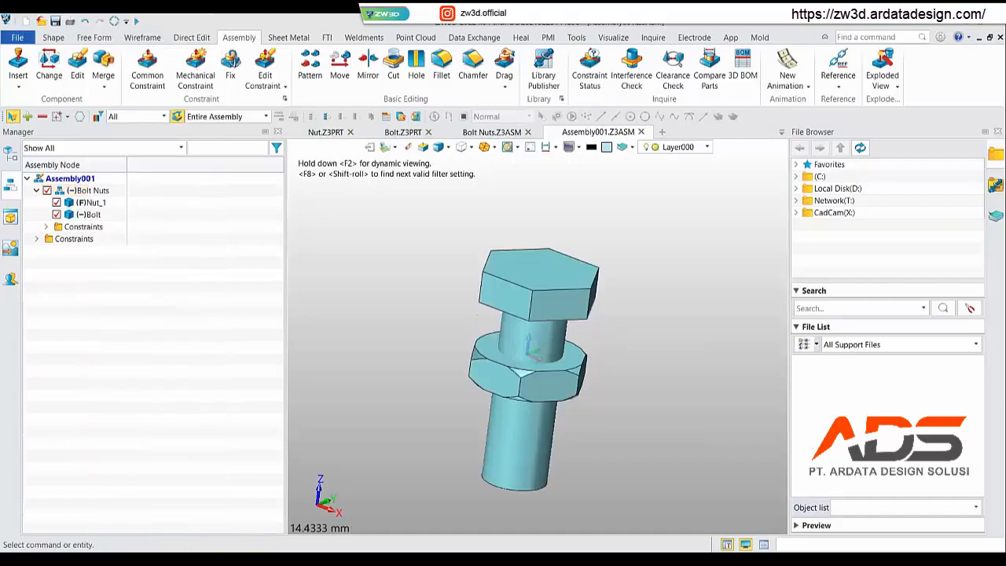
pyautogui.rightClick(94, 191)
pyautogui.moveTo(188, 539)
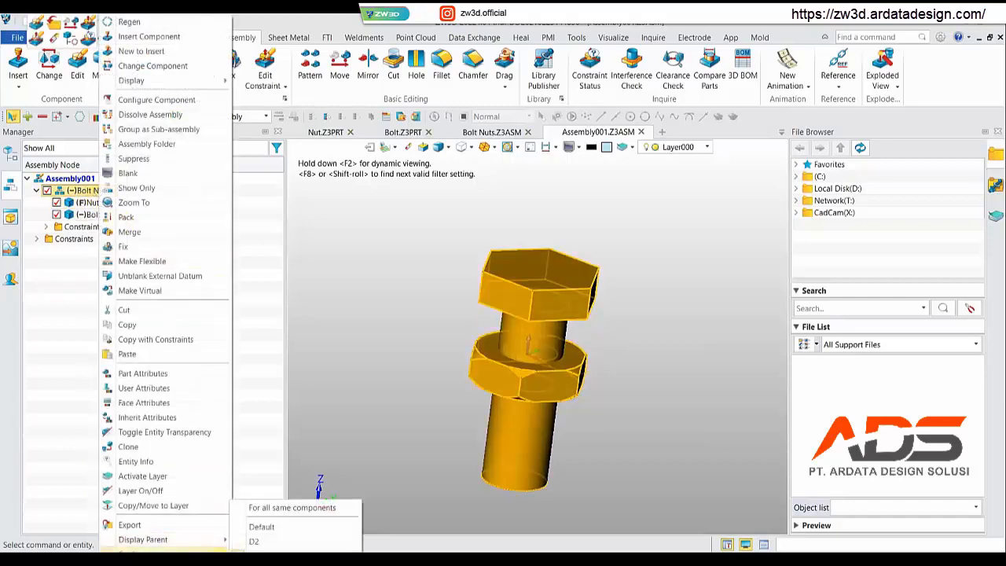
pyautogui.click(259, 526)
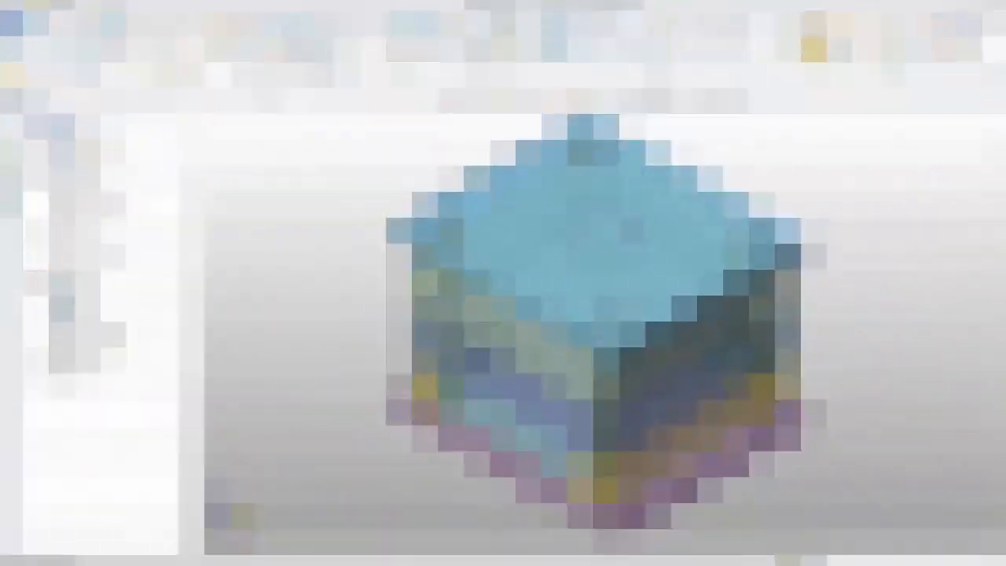
pyautogui.click(183, 137)
pyautogui.click(272, 112)
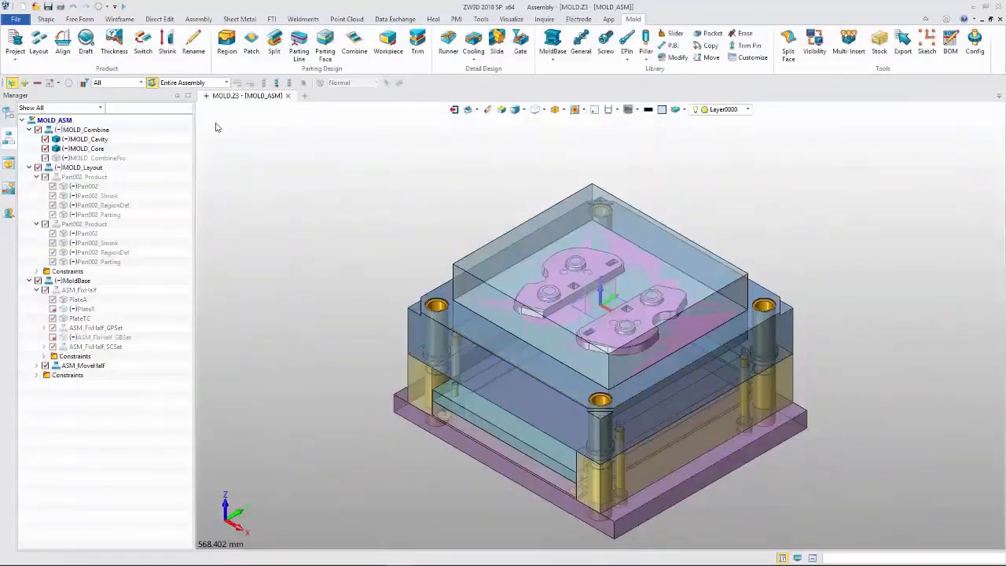